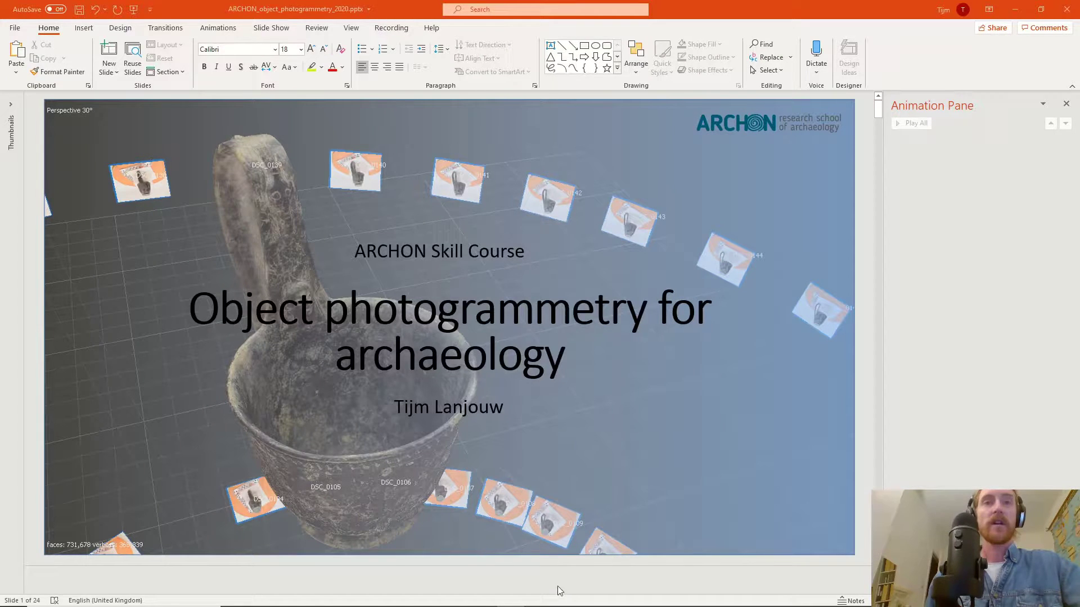
Step: Bring Metashape forward and display the kyathos model in Textured mode
{"action": "mouse_move", "coordinate": [561, 599]}
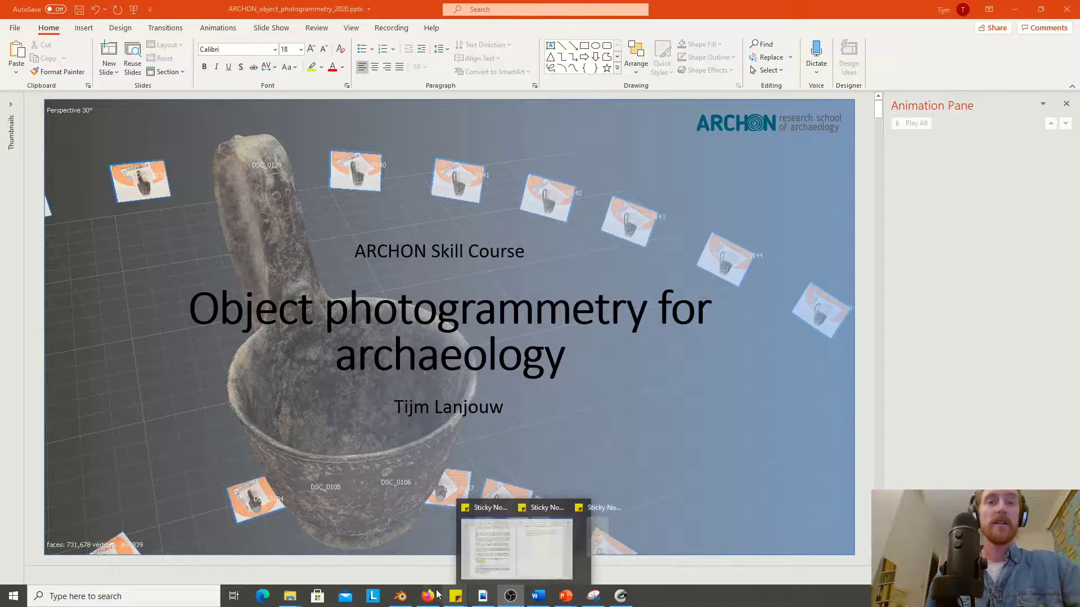
{"action": "mouse_move", "coordinate": [488, 599]}
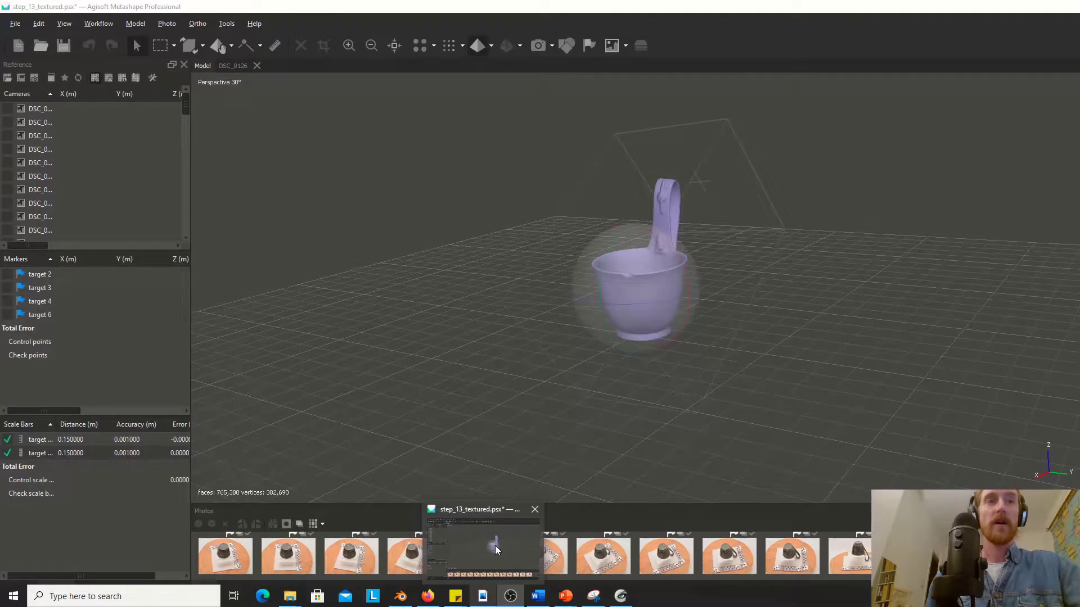
{"action": "left_click", "coordinate": [495, 546]}
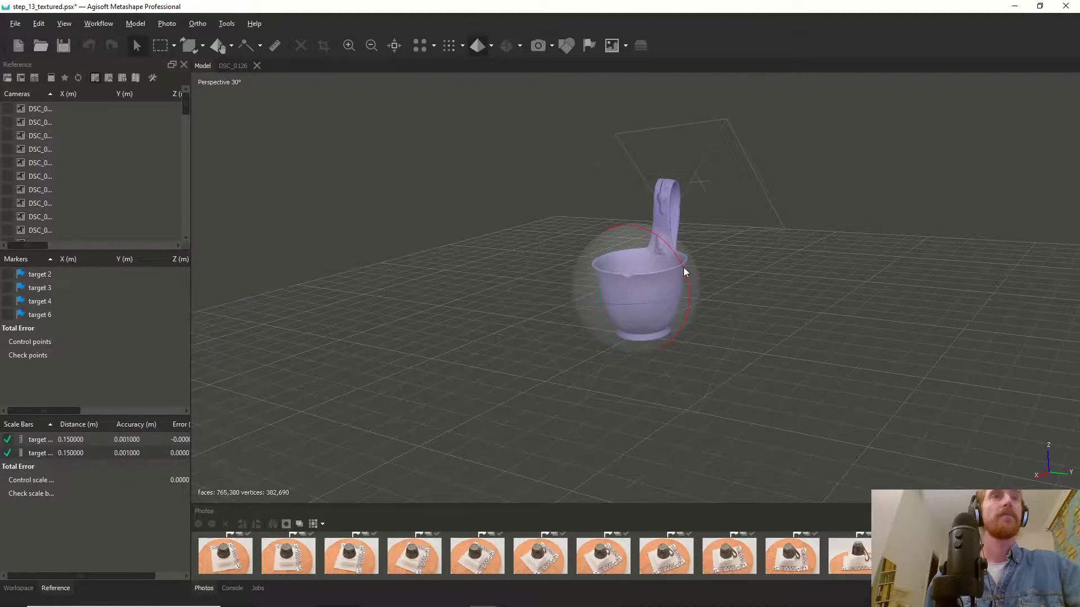
{"action": "left_click_drag", "start_coordinate": [684, 267], "coordinate": [592, 280]}
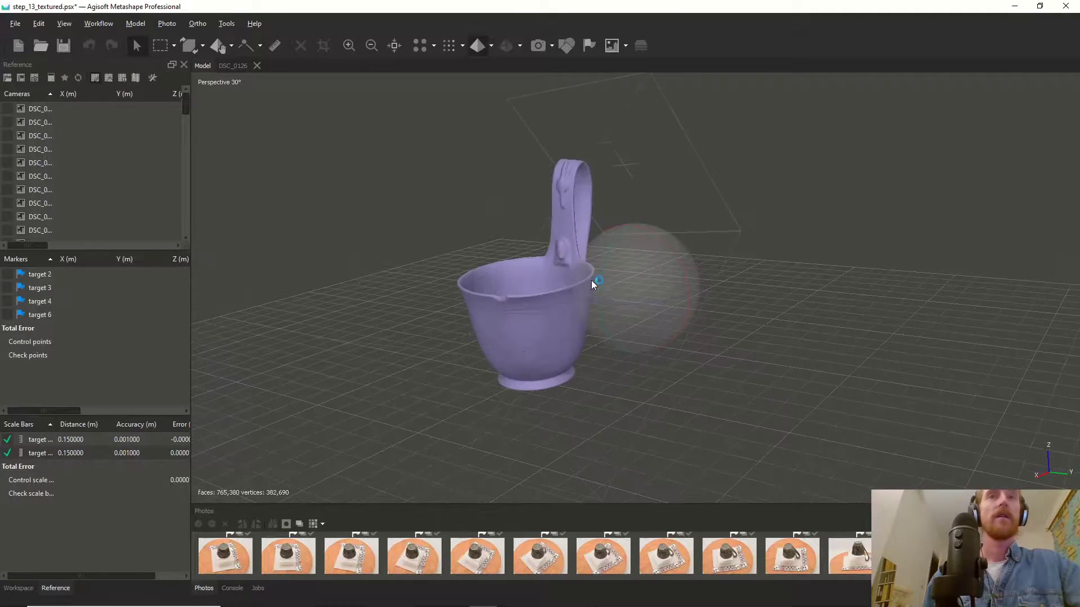
{"action": "left_click", "coordinate": [490, 45]}
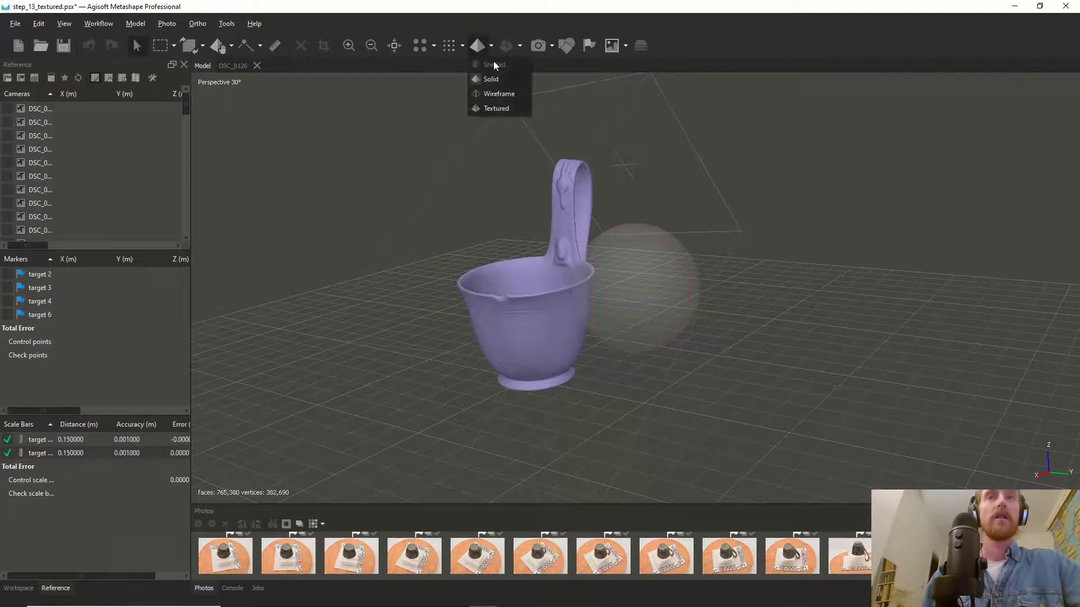
{"action": "left_click", "coordinate": [496, 107]}
Step: Select the 3D Model in the Workspace tree to show its 765,380-face properties
{"action": "scroll", "coordinate": [542, 311], "scroll_direction": "up", "scroll_amount": 3}
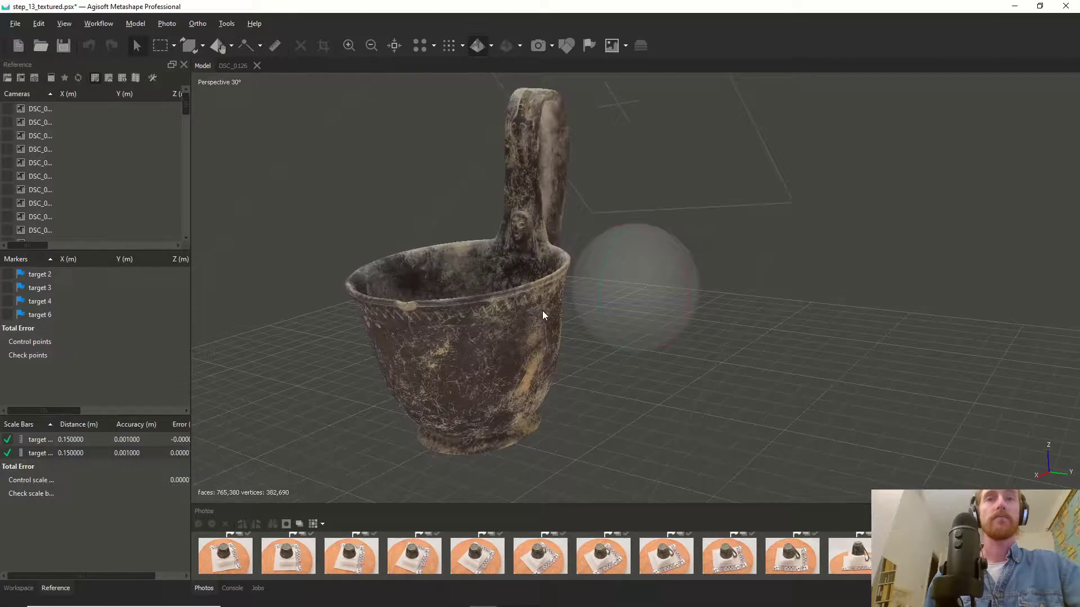
{"action": "left_click_drag", "start_coordinate": [436, 312], "coordinate": [519, 298]}
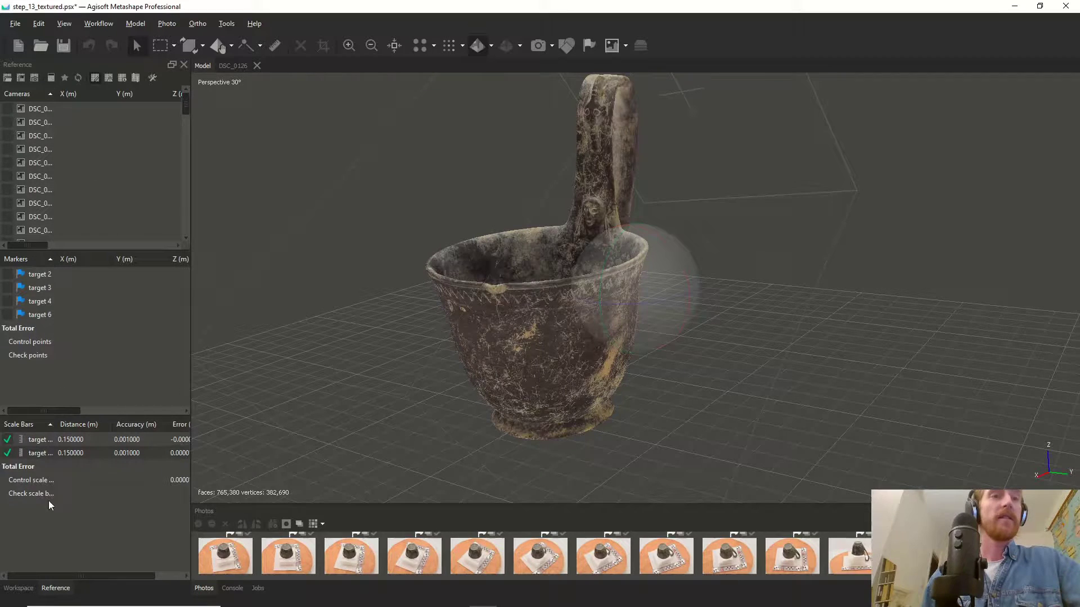
{"action": "left_click", "coordinate": [16, 587]}
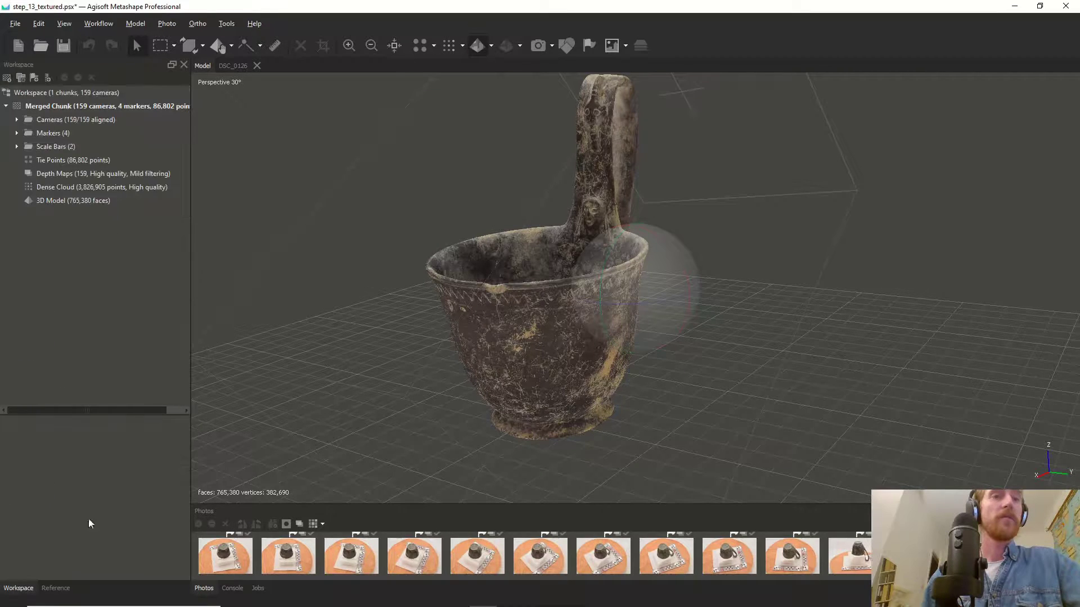
{"action": "left_click", "coordinate": [47, 202]}
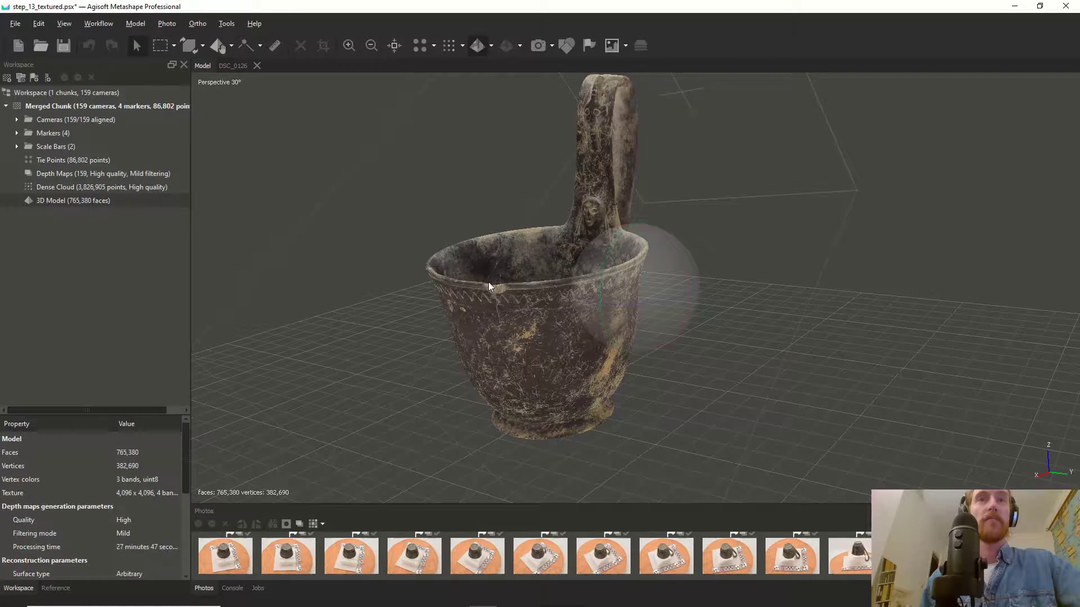
Step: Switch the model to Wireframe view and turn it to bring the spout into view
{"action": "left_click", "coordinate": [491, 46]}
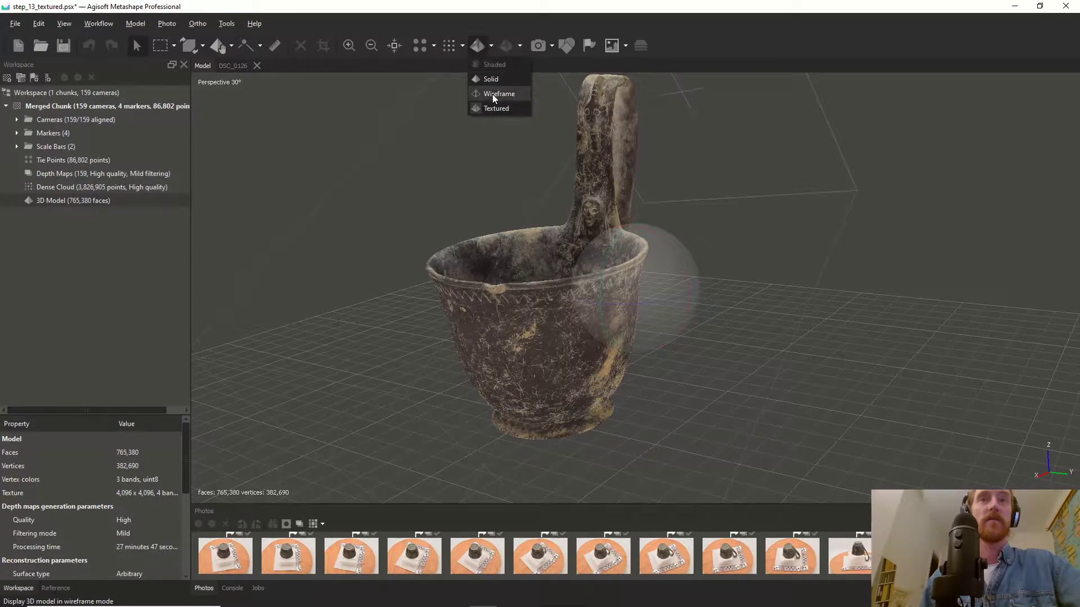
{"action": "left_click", "coordinate": [499, 93]}
{"action": "scroll", "coordinate": [545, 323], "scroll_direction": "up", "scroll_amount": 5}
{"action": "left_click_drag", "start_coordinate": [466, 336], "coordinate": [424, 286]}
{"action": "scroll", "coordinate": [542, 295], "scroll_direction": "down", "scroll_amount": 5}
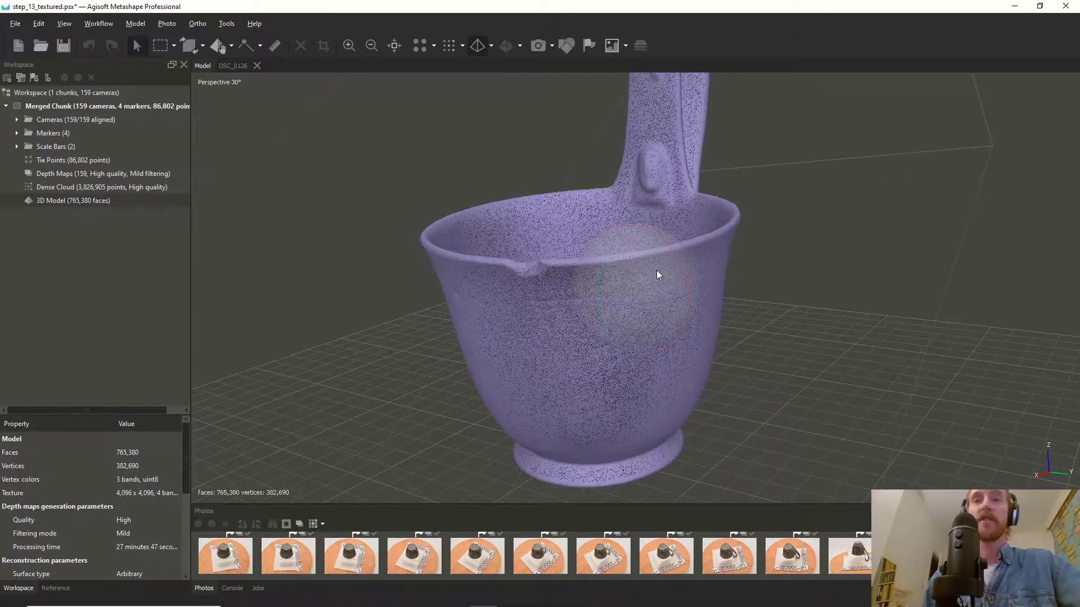
{"action": "scroll", "coordinate": [650, 262], "scroll_direction": "down", "scroll_amount": 3}
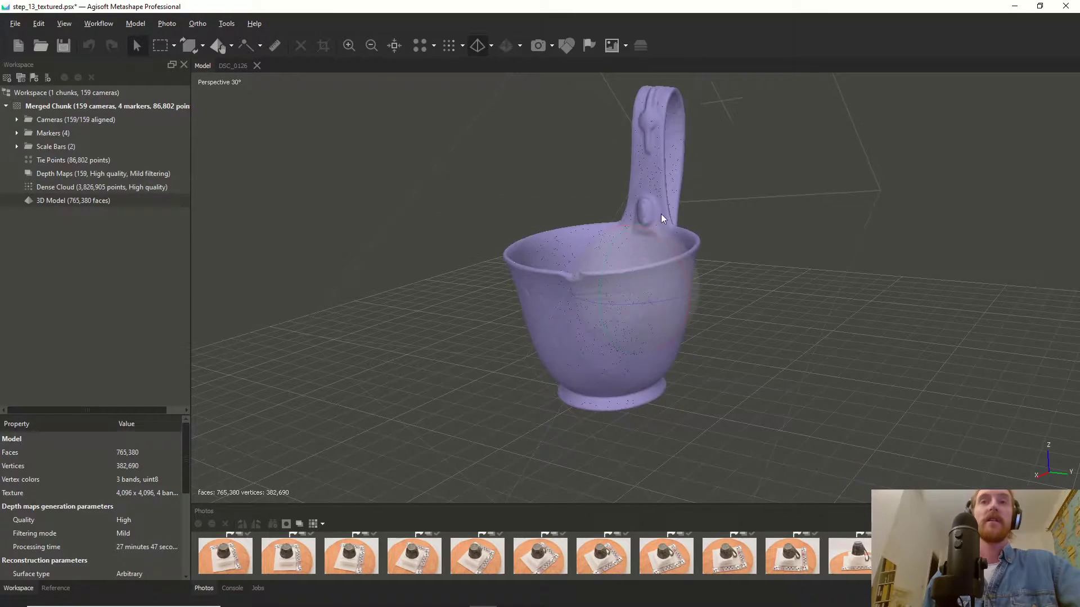
{"action": "scroll", "coordinate": [658, 218], "scroll_direction": "up", "scroll_amount": 3}
Step: Orbit and zoom the wireframe mesh to inspect the handle and sides
{"action": "left_click_drag", "start_coordinate": [666, 194], "coordinate": [463, 245]}
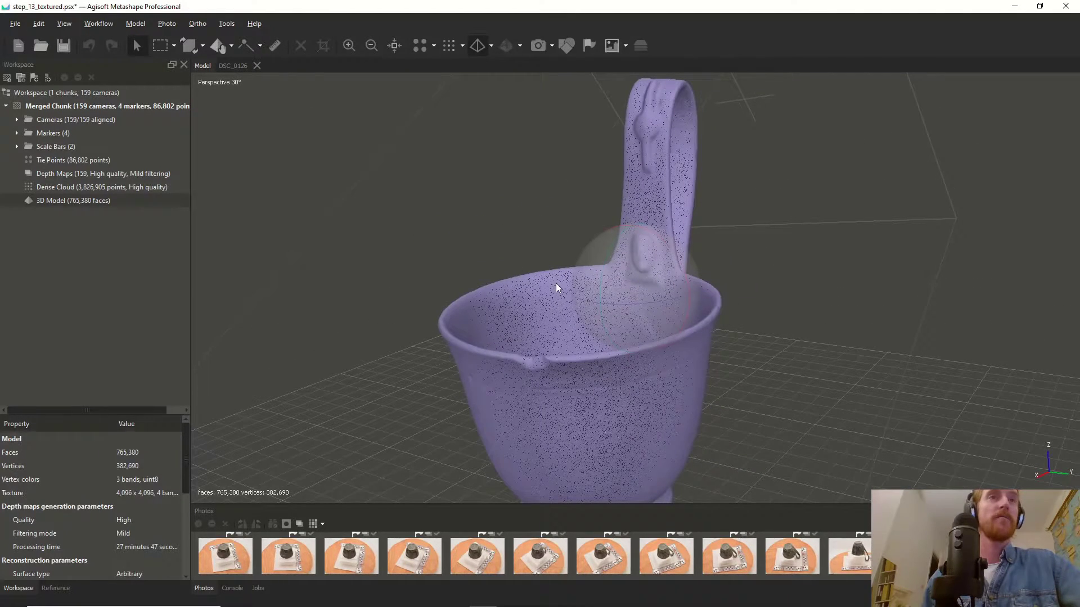
{"action": "left_click_drag", "start_coordinate": [555, 284], "coordinate": [555, 287]}
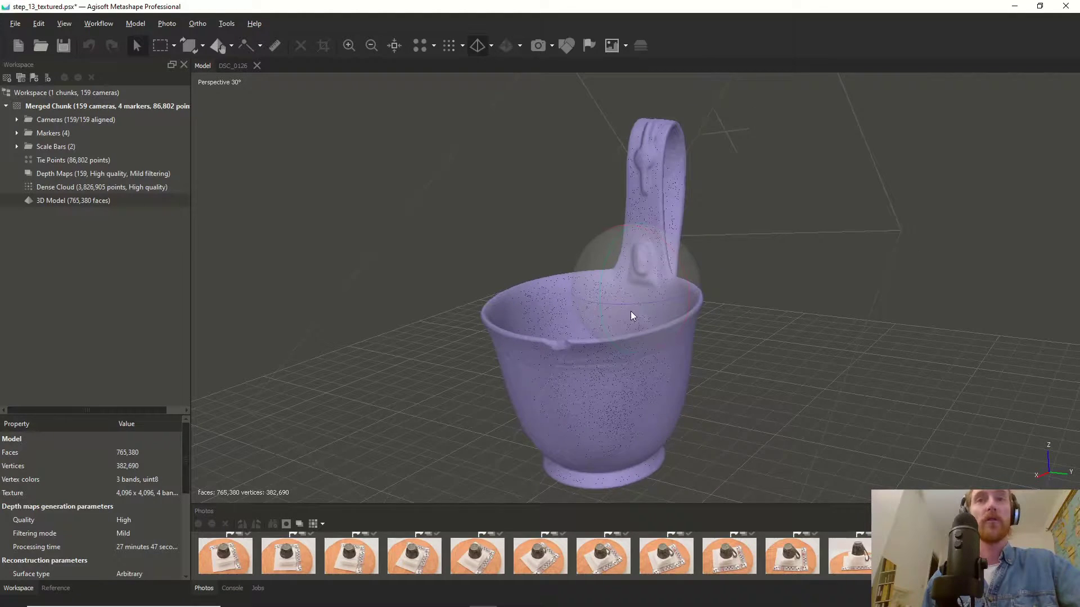
{"action": "scroll", "coordinate": [614, 330], "scroll_direction": "up", "scroll_amount": 2}
{"action": "scroll", "coordinate": [620, 306], "scroll_direction": "up", "scroll_amount": 3}
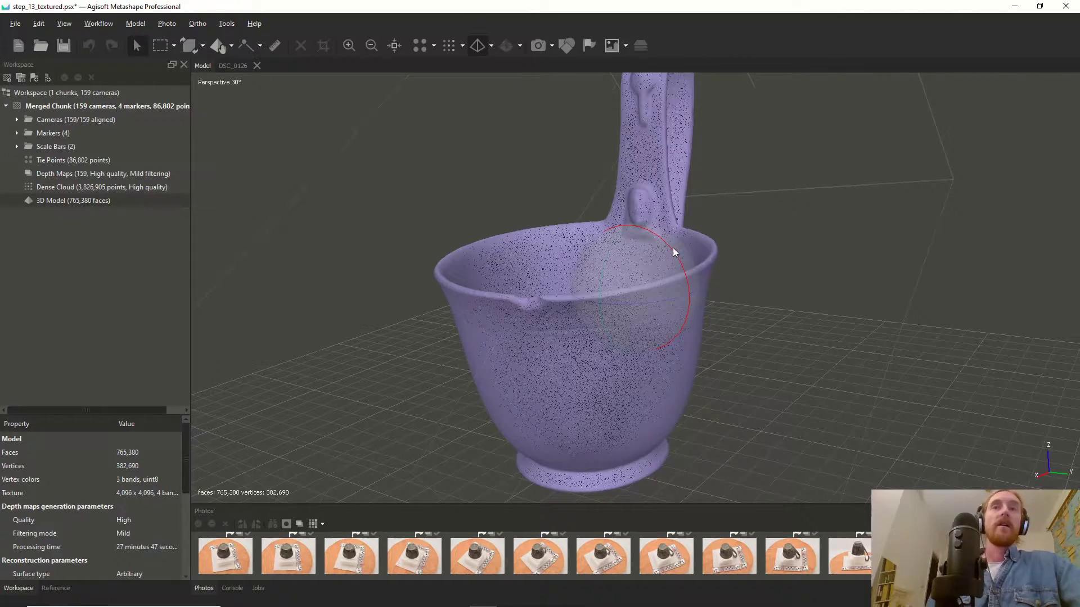
{"action": "scroll", "coordinate": [631, 267], "scroll_direction": "down", "scroll_amount": 3}
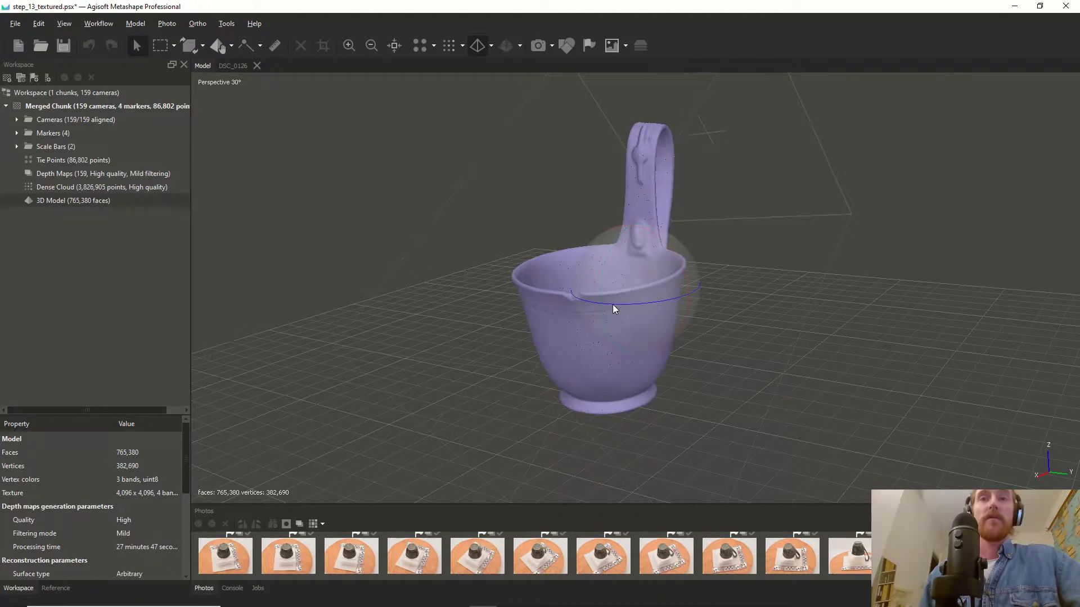
{"action": "left_click_drag", "start_coordinate": [612, 305], "coordinate": [645, 285]}
{"action": "scroll", "coordinate": [632, 251], "scroll_direction": "up", "scroll_amount": 3}
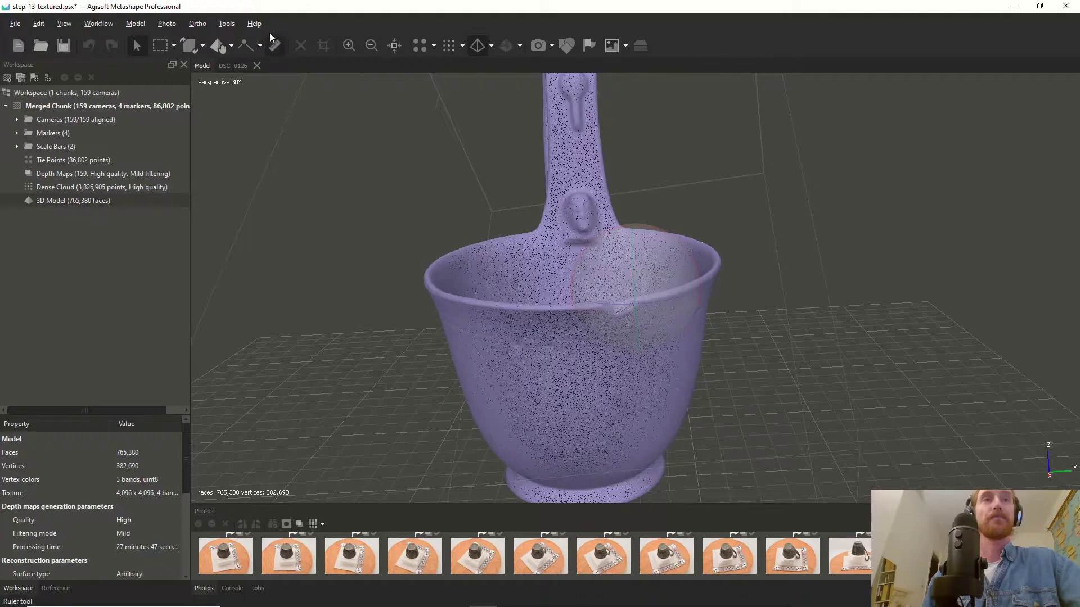
Step: Duplicate Merged Chunk without Depth Maps and expand Copy of Merged Chunk
{"action": "right_click", "coordinate": [48, 107]}
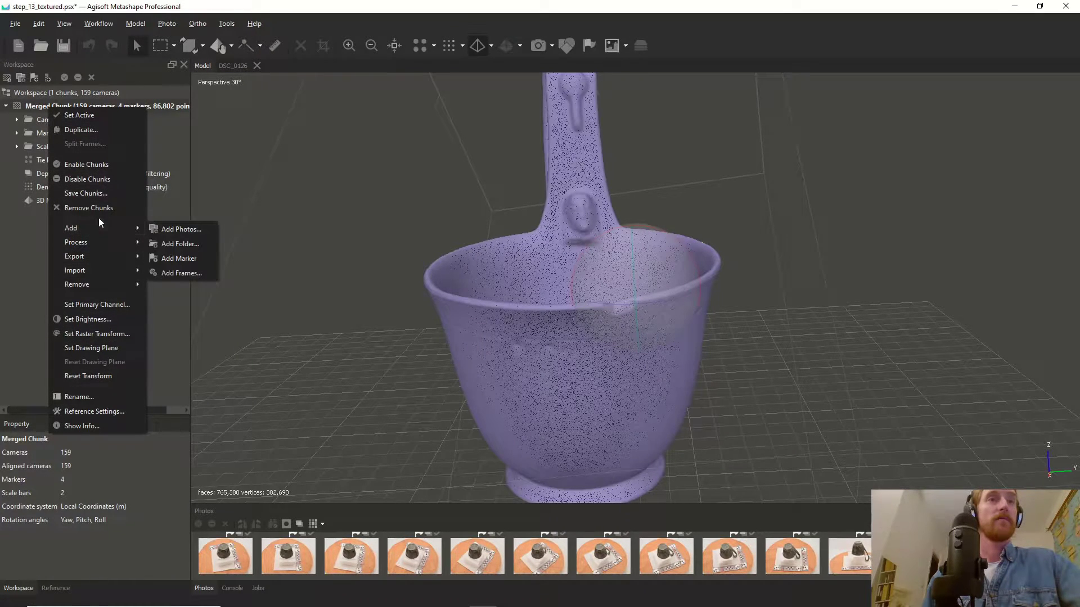
{"action": "left_click", "coordinate": [70, 131]}
{"action": "left_click", "coordinate": [479, 308]}
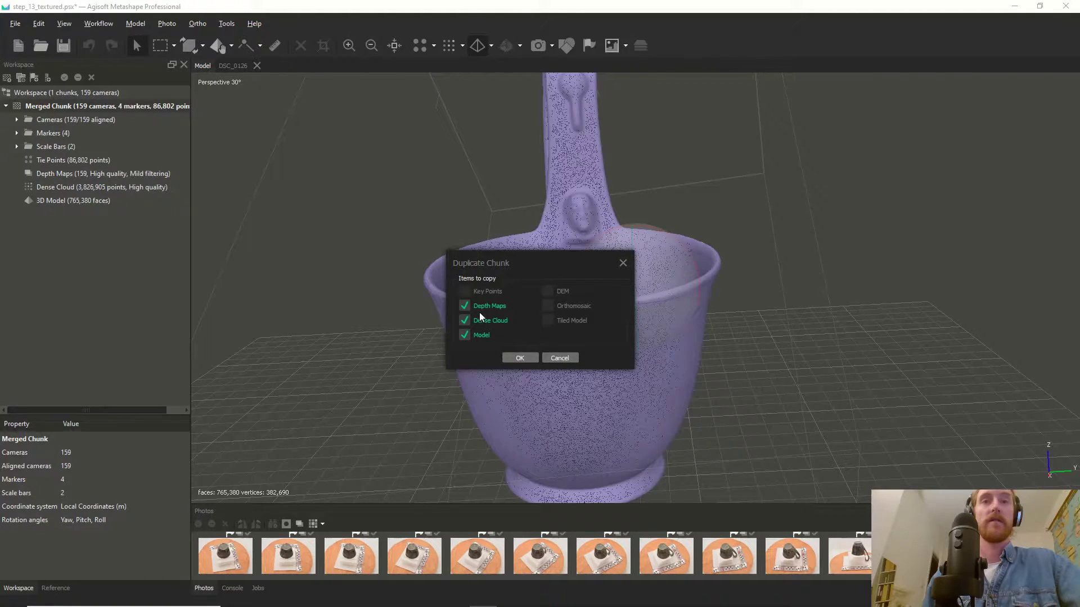
{"action": "left_click", "coordinate": [529, 360]}
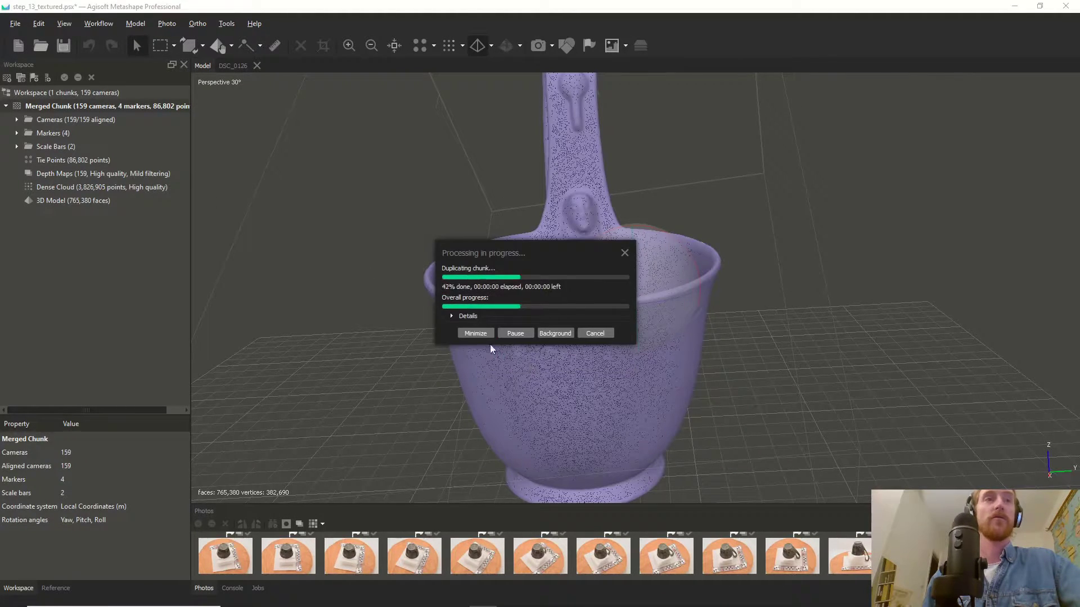
{"action": "left_click", "coordinate": [6, 106]}
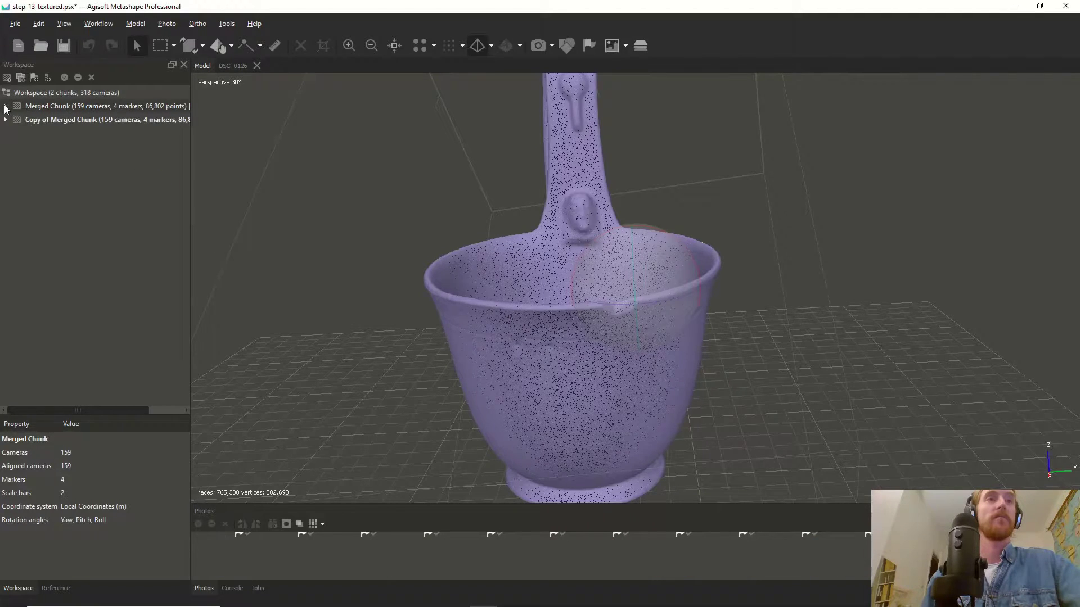
{"action": "left_click", "coordinate": [58, 125]}
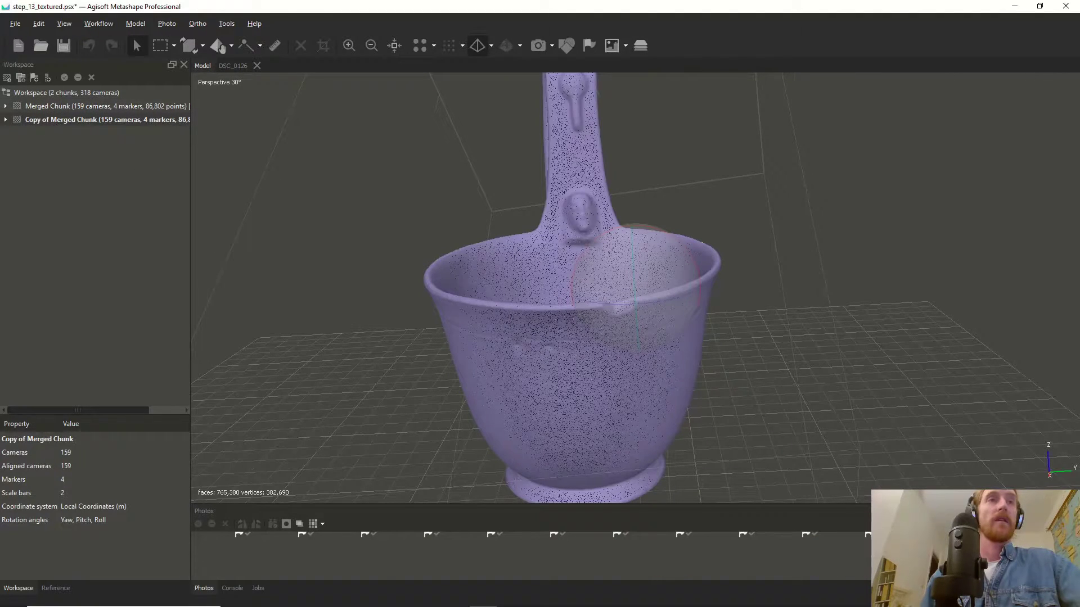
{"action": "left_click", "coordinate": [6, 120]}
{"action": "left_click", "coordinate": [227, 23]}
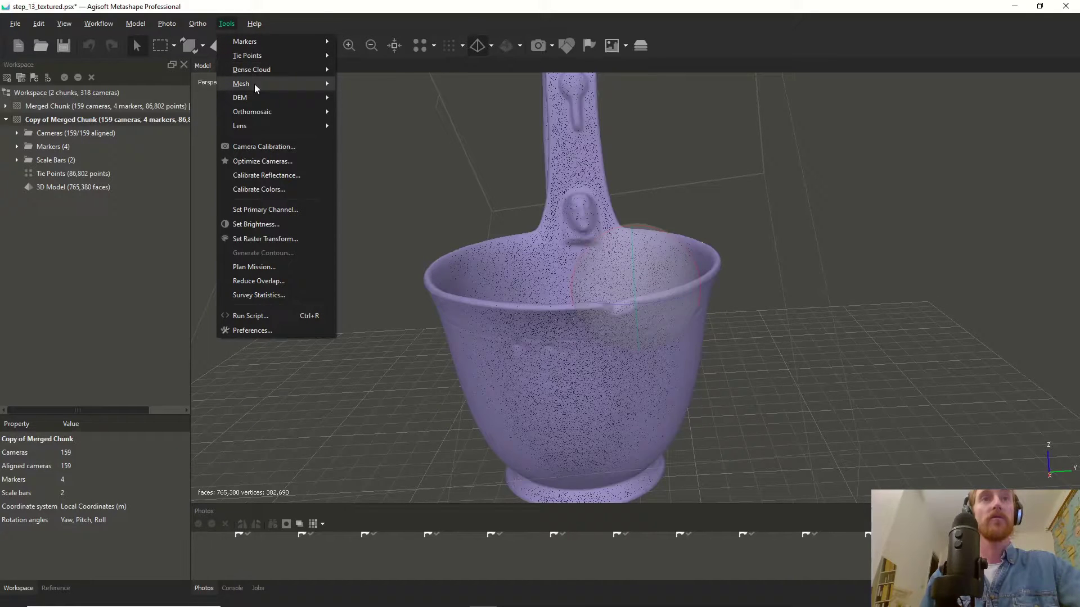
Step: Decimate the copied chunk's mesh to a target face count of 50,000
{"action": "mouse_move", "coordinate": [254, 83]}
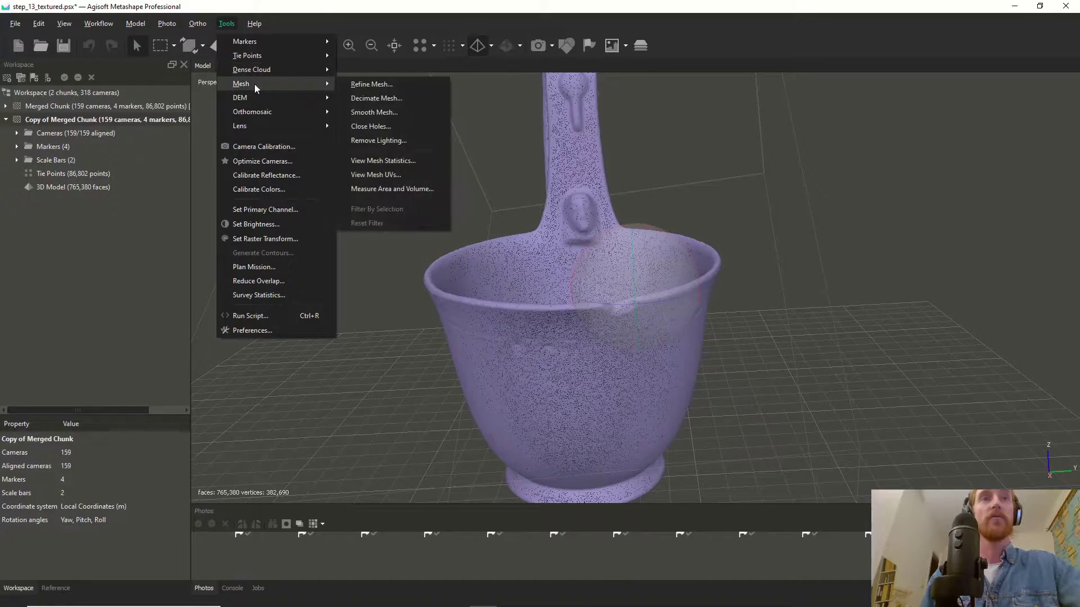
{"action": "left_click", "coordinate": [407, 99]}
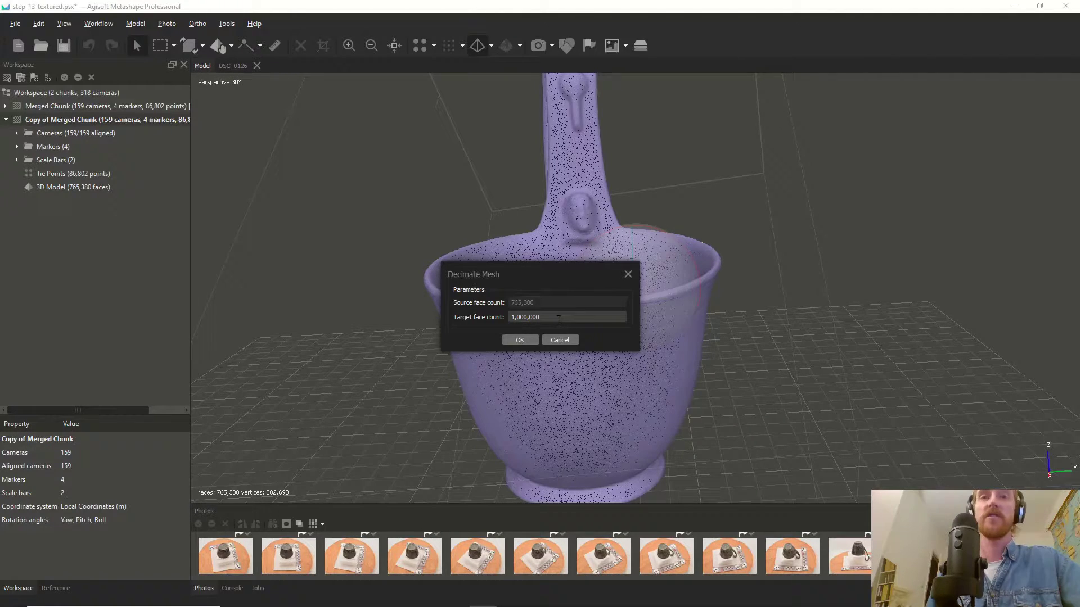
{"action": "left_click_drag", "start_coordinate": [554, 320], "coordinate": [502, 321]}
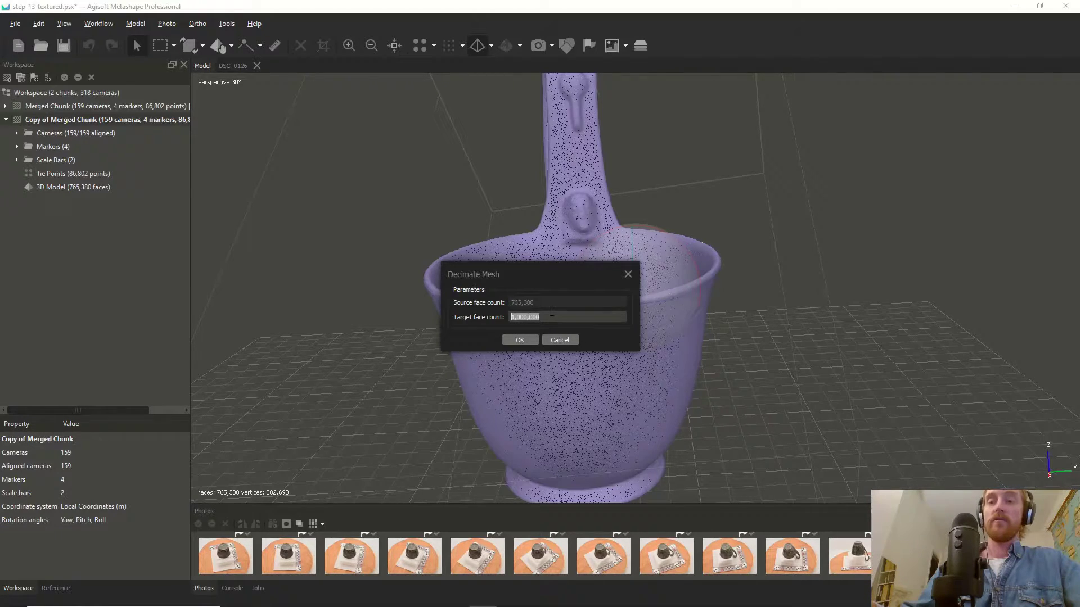
{"action": "type", "text": "50"}
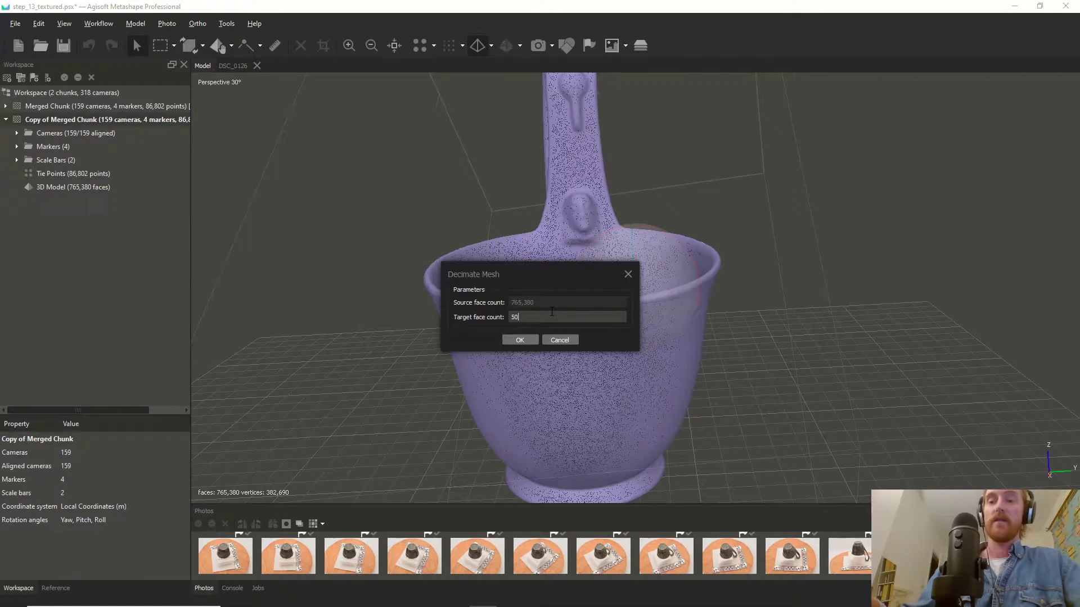
{"action": "type", "text": ",000"}
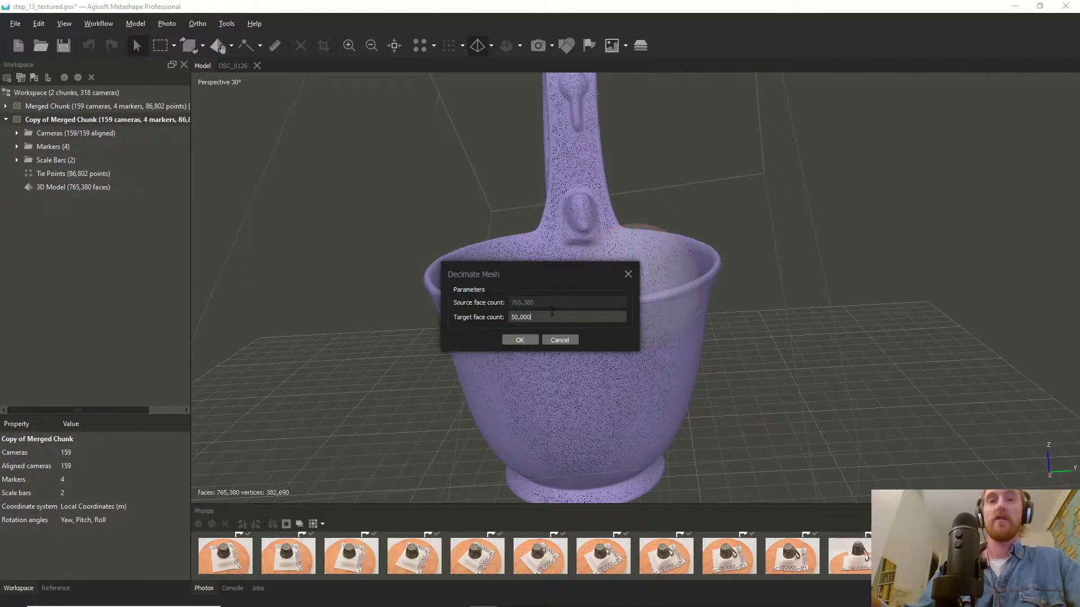
{"action": "left_click", "coordinate": [521, 341]}
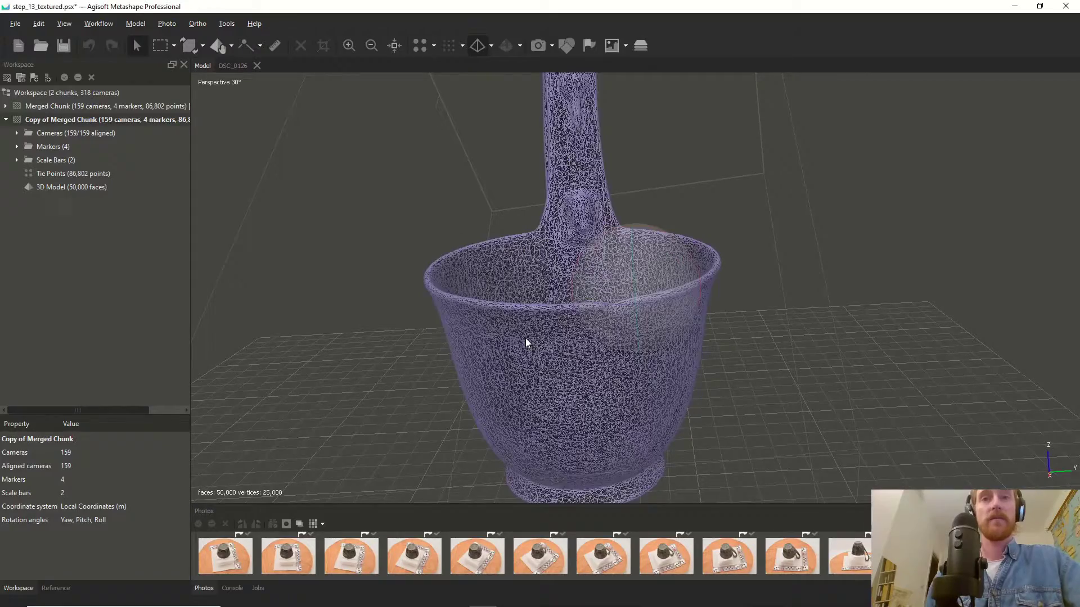
Step: Zoom and orbit the 50,000-face wireframe model to look down into the bowl
{"action": "scroll", "coordinate": [603, 316], "scroll_direction": "down", "scroll_amount": 5}
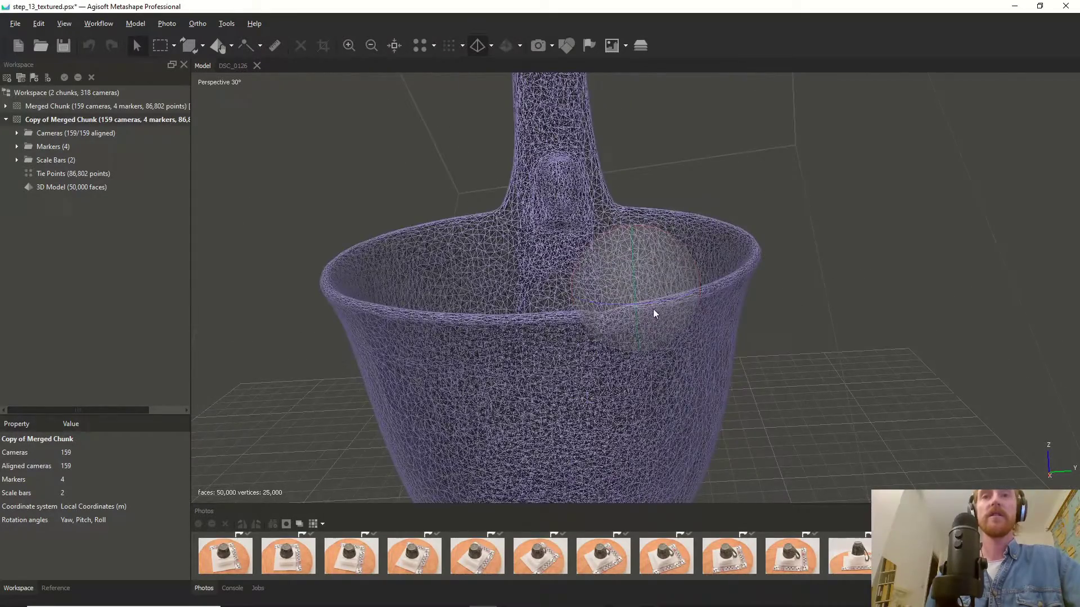
{"action": "left_click_drag", "start_coordinate": [675, 285], "coordinate": [606, 330]}
{"action": "scroll", "coordinate": [603, 325], "scroll_direction": "up", "scroll_amount": 2}
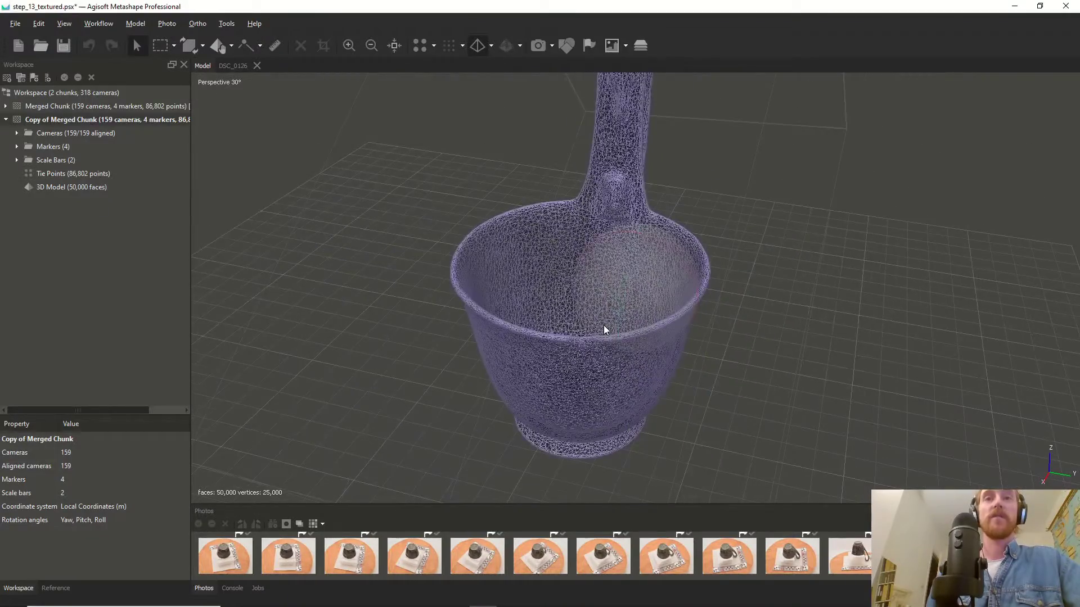
{"action": "scroll", "coordinate": [605, 327], "scroll_direction": "down", "scroll_amount": 4}
{"action": "scroll", "coordinate": [624, 326], "scroll_direction": "up", "scroll_amount": 2}
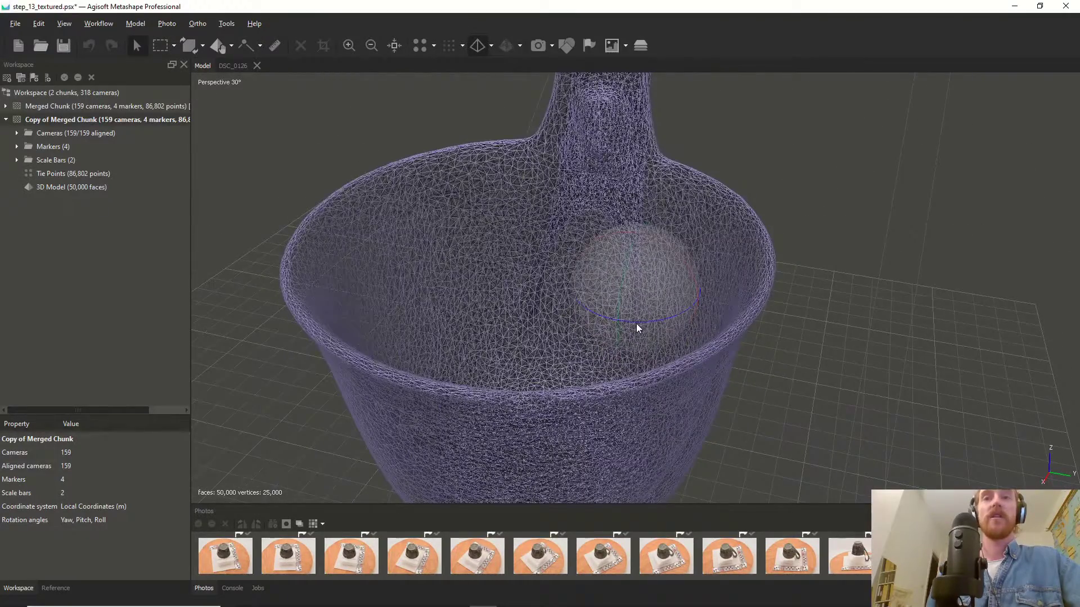
{"action": "left_click", "coordinate": [490, 46]}
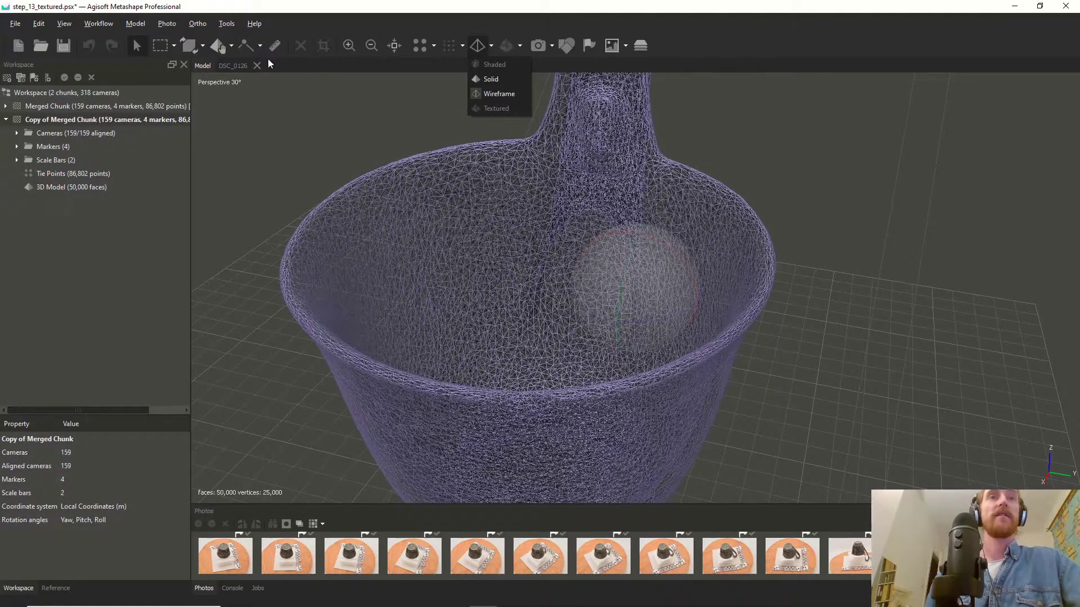
Step: Build a 2048 texture on the decimated 50,000-face cup and orbit the textured result
{"action": "left_click", "coordinate": [104, 19]}
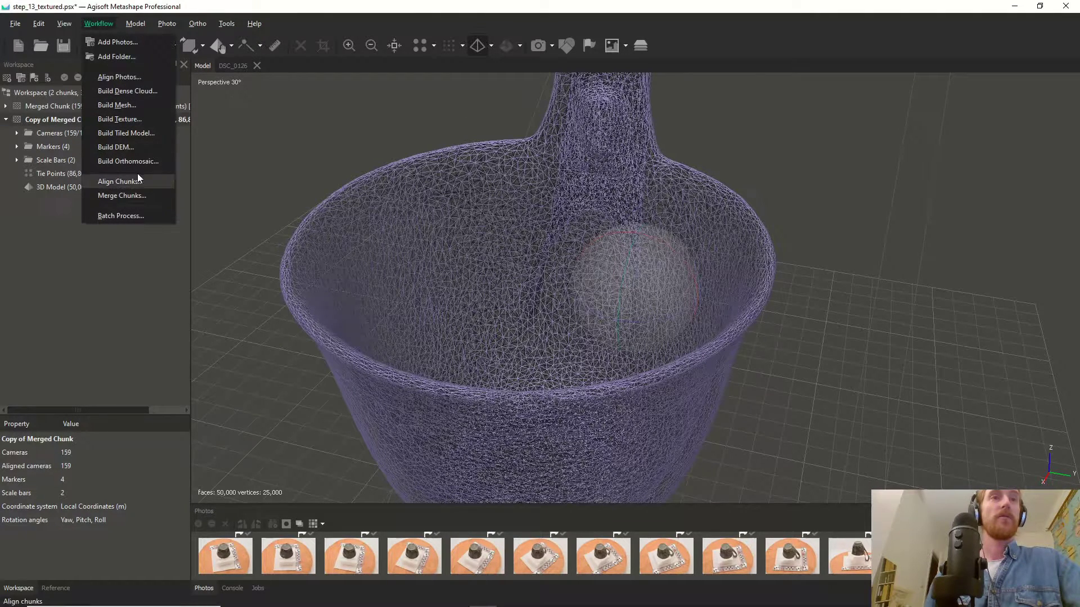
{"action": "left_click", "coordinate": [132, 117]}
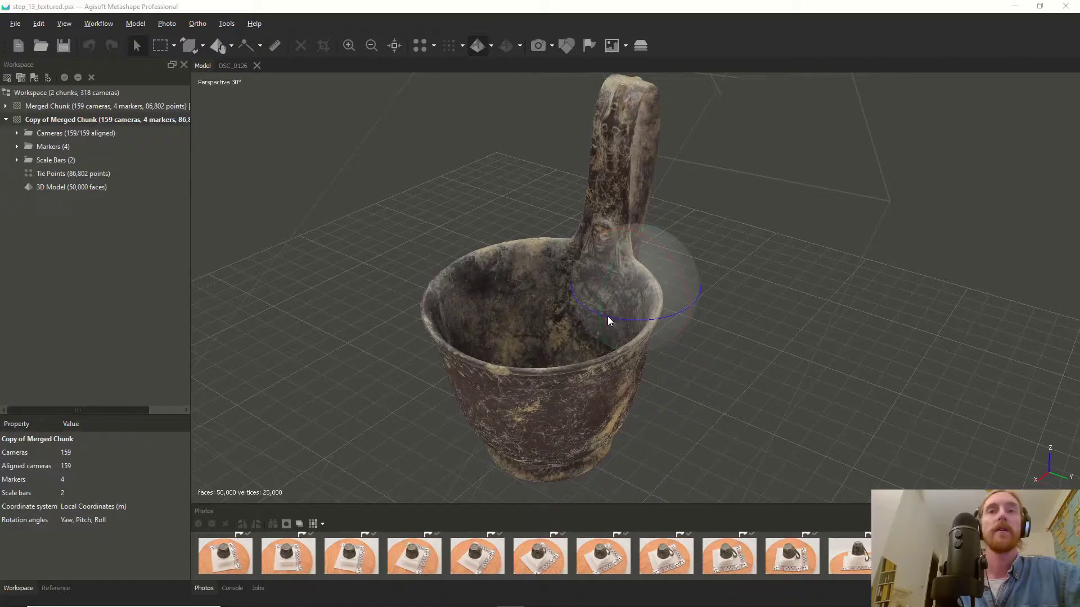
{"action": "left_click_drag", "start_coordinate": [582, 304], "coordinate": [663, 275]}
{"action": "scroll", "coordinate": [651, 276], "scroll_direction": "up", "scroll_amount": 3}
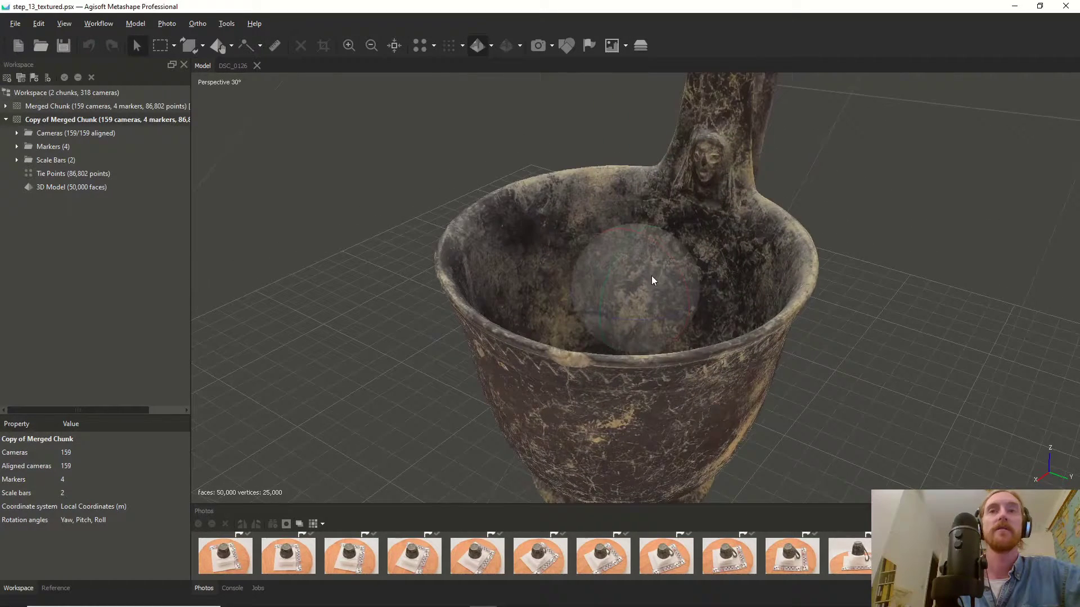
{"action": "left_click_drag", "start_coordinate": [592, 312], "coordinate": [562, 270]}
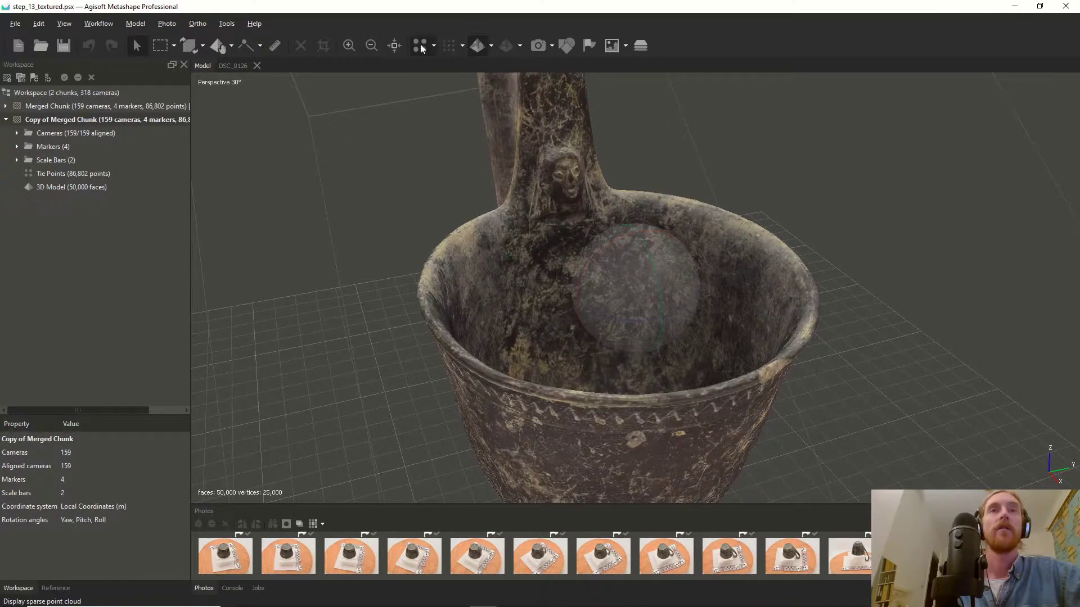
{"action": "left_click", "coordinate": [491, 45]}
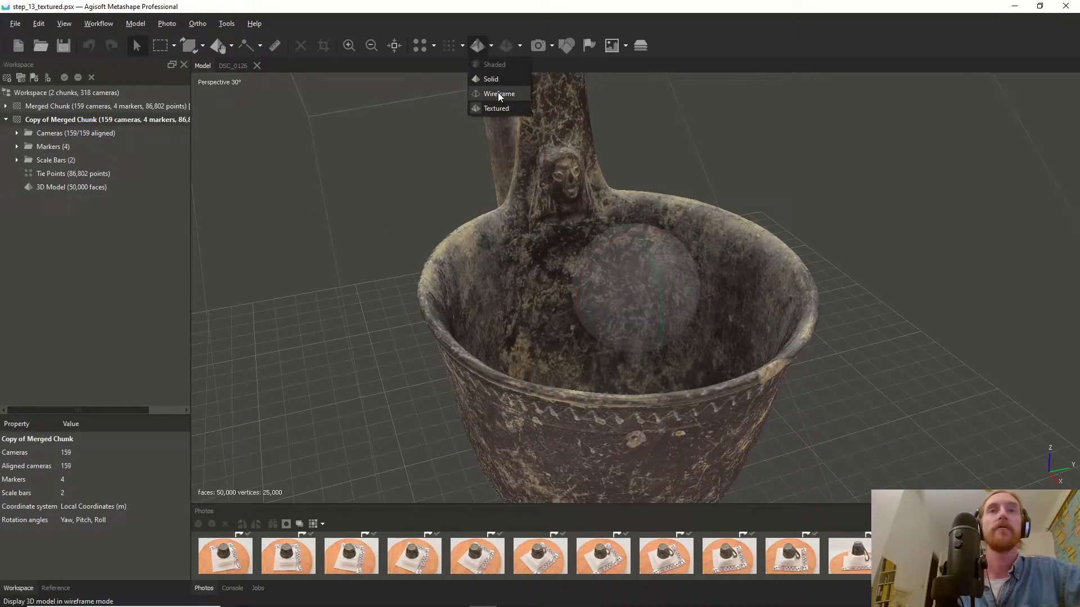
{"action": "left_click", "coordinate": [498, 95]}
{"action": "scroll", "coordinate": [613, 337], "scroll_direction": "down", "scroll_amount": 5}
{"action": "scroll", "coordinate": [638, 278], "scroll_direction": "up", "scroll_amount": 7}
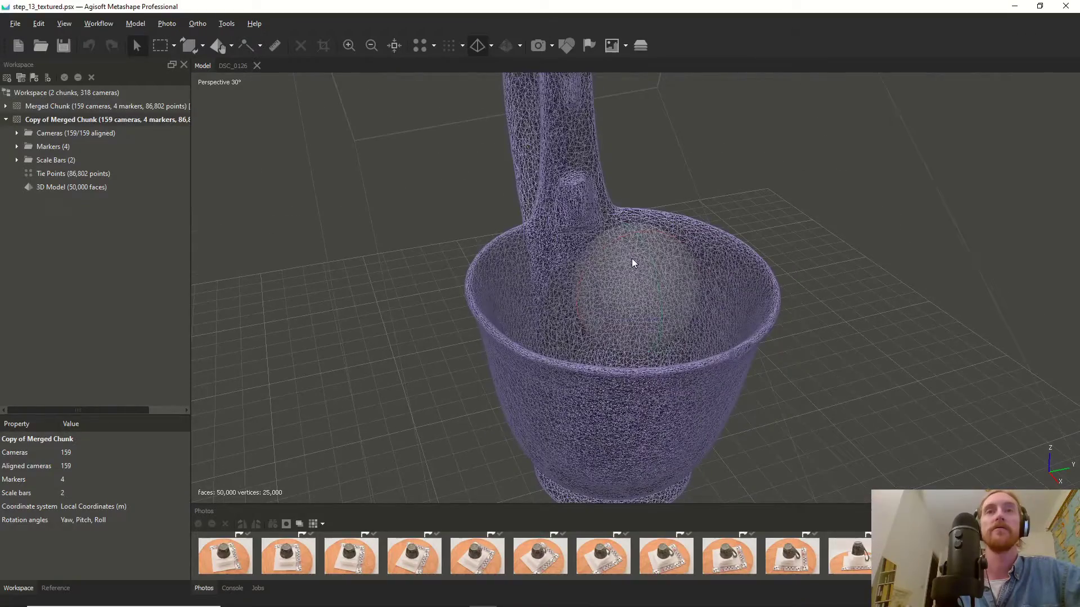
{"action": "mouse_move", "coordinate": [635, 278]}
{"action": "left_mouse_down"}
{"action": "mouse_move", "coordinate": [644, 254]}
{"action": "mouse_move", "coordinate": [592, 274]}
{"action": "mouse_move", "coordinate": [632, 259]}
{"action": "mouse_move", "coordinate": [630, 310]}
{"action": "mouse_move", "coordinate": [664, 262]}
{"action": "mouse_move", "coordinate": [635, 337]}
{"action": "mouse_move", "coordinate": [630, 282]}
{"action": "left_mouse_up"}
{"action": "scroll", "coordinate": [641, 265], "scroll_direction": "up", "scroll_amount": 3}
{"action": "scroll", "coordinate": [641, 266], "scroll_direction": "down", "scroll_amount": 3}
{"action": "scroll", "coordinate": [643, 284], "scroll_direction": "down", "scroll_amount": 2}
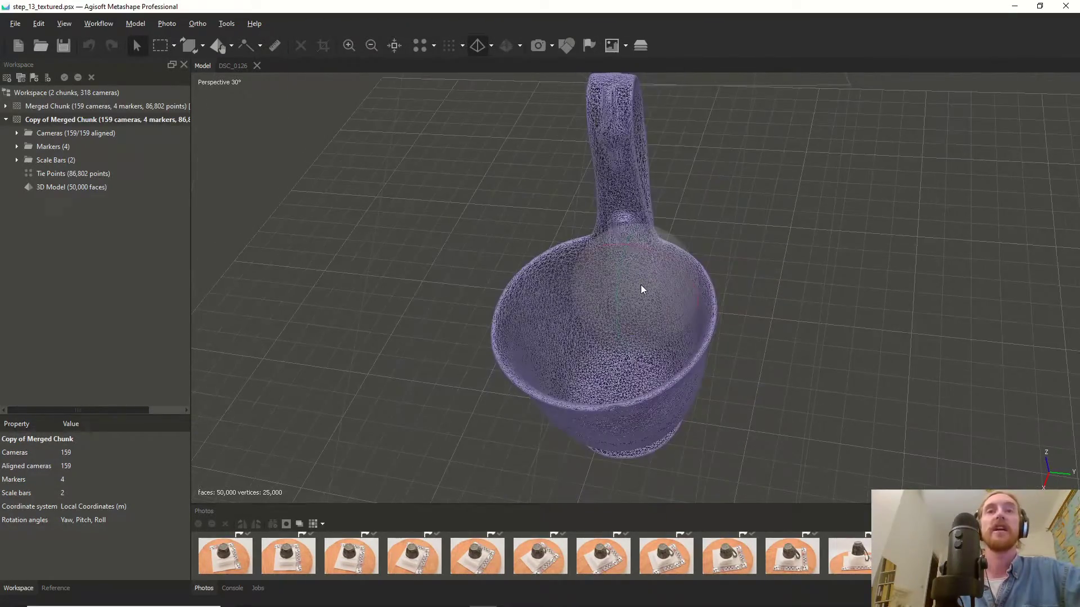
{"action": "left_click_drag", "start_coordinate": [594, 340], "coordinate": [628, 304]}
{"action": "left_click", "coordinate": [491, 44]}
{"action": "left_click", "coordinate": [495, 77]}
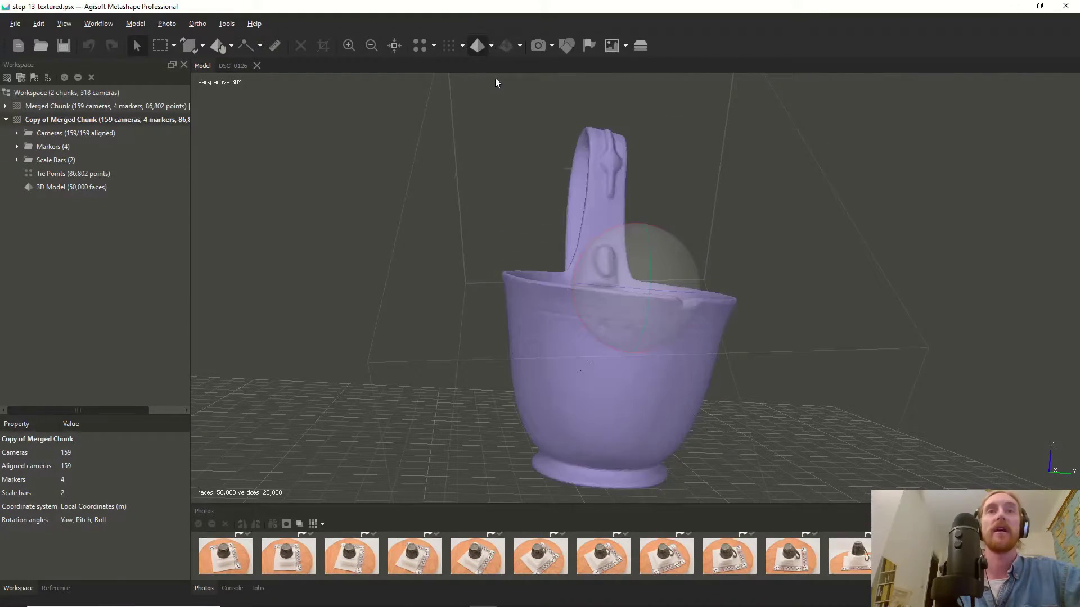
{"action": "scroll", "coordinate": [597, 319], "scroll_direction": "up", "scroll_amount": 1}
{"action": "scroll", "coordinate": [597, 319], "scroll_direction": "up", "scroll_amount": 4}
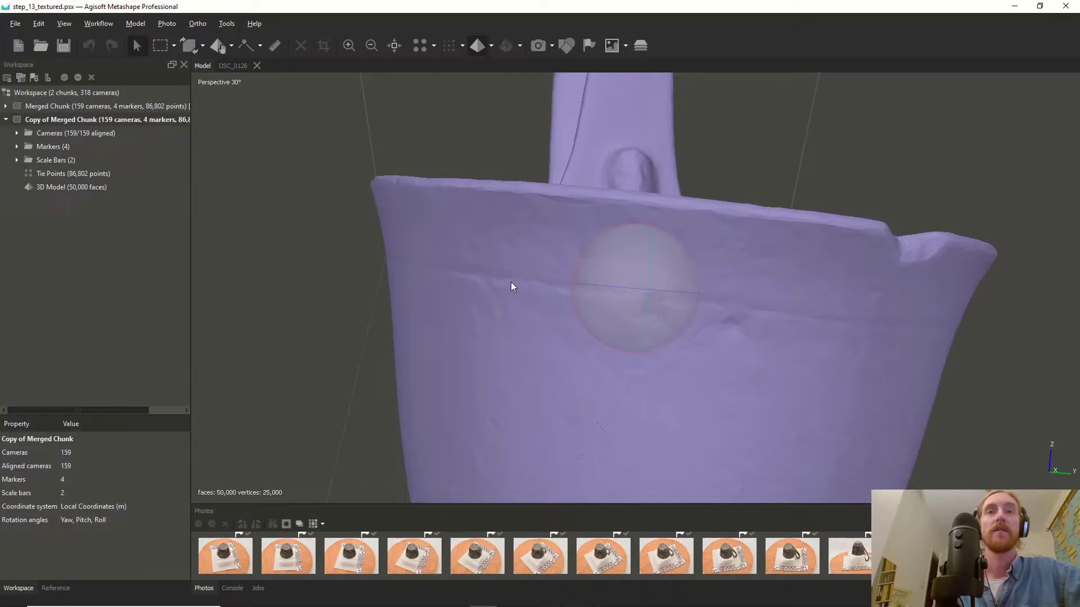
{"action": "scroll", "coordinate": [643, 298], "scroll_direction": "down", "scroll_amount": 2}
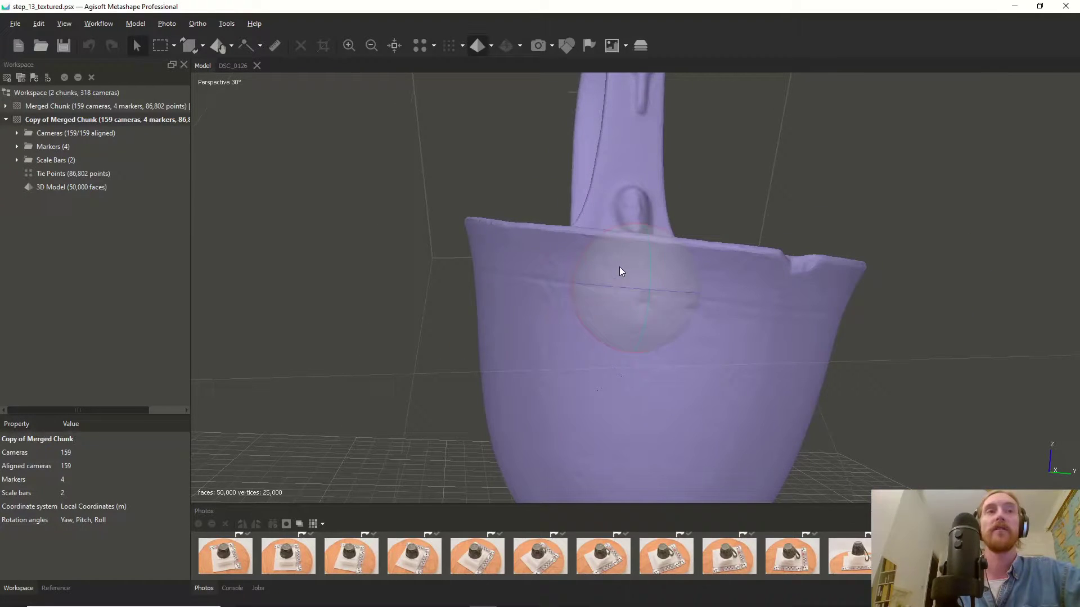
{"action": "left_click", "coordinate": [519, 45]}
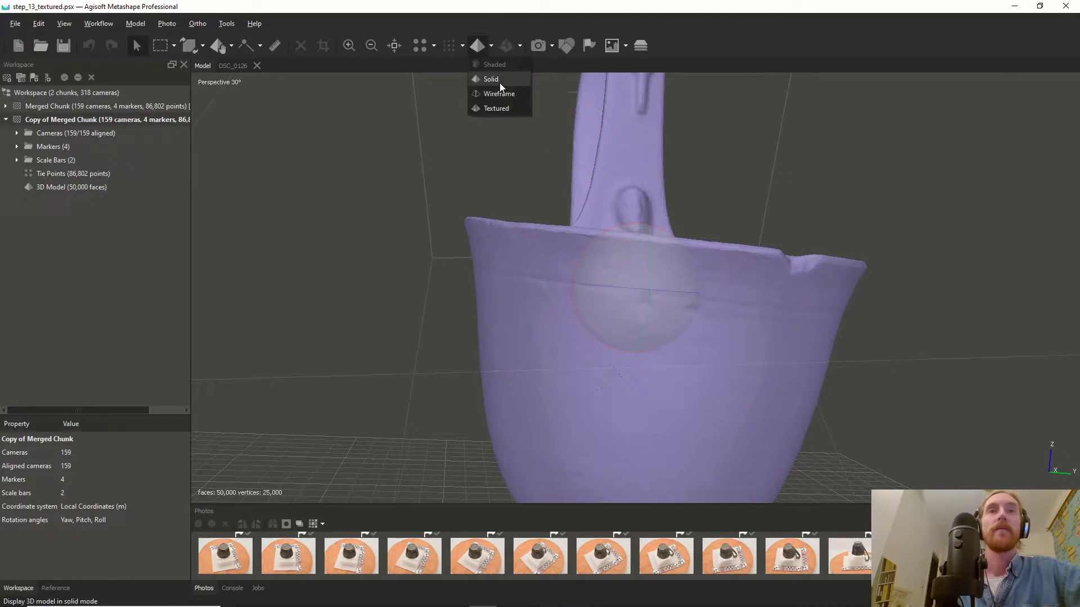
{"action": "left_click", "coordinate": [502, 110]}
{"action": "scroll", "coordinate": [662, 208], "scroll_direction": "down", "scroll_amount": 3}
{"action": "left_click_drag", "start_coordinate": [662, 208], "coordinate": [612, 260]}
{"action": "left_click", "coordinate": [16, 25]}
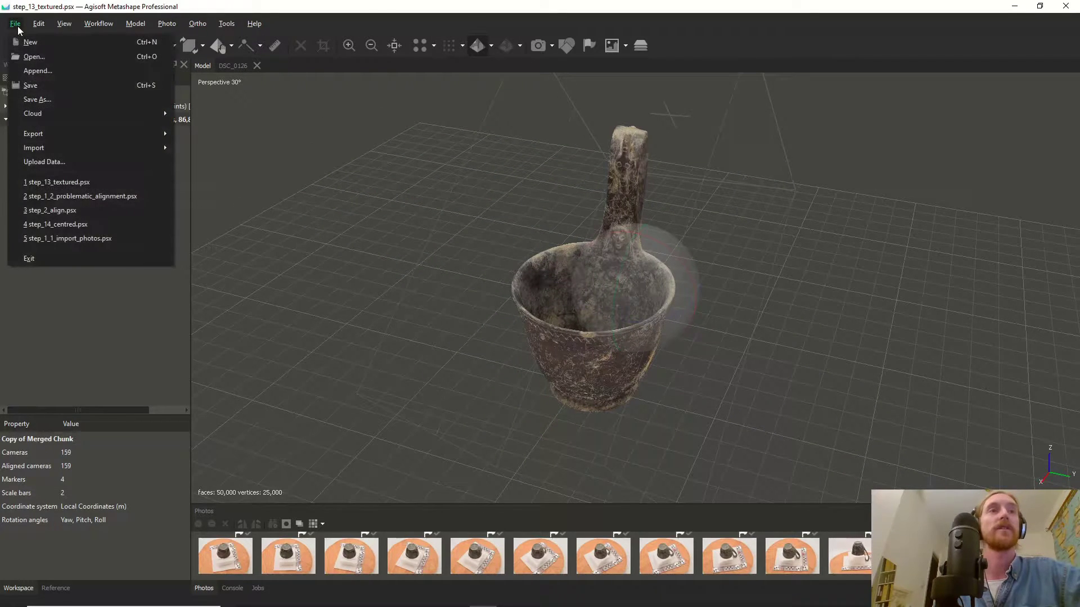
{"action": "mouse_move", "coordinate": [115, 132]}
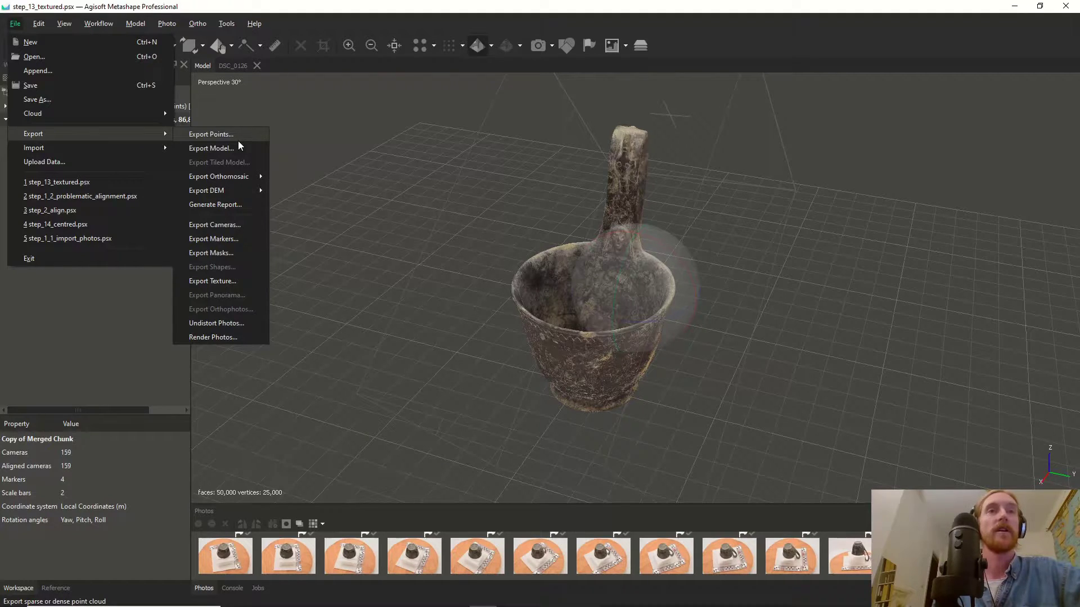
{"action": "mouse_move", "coordinate": [236, 191]}
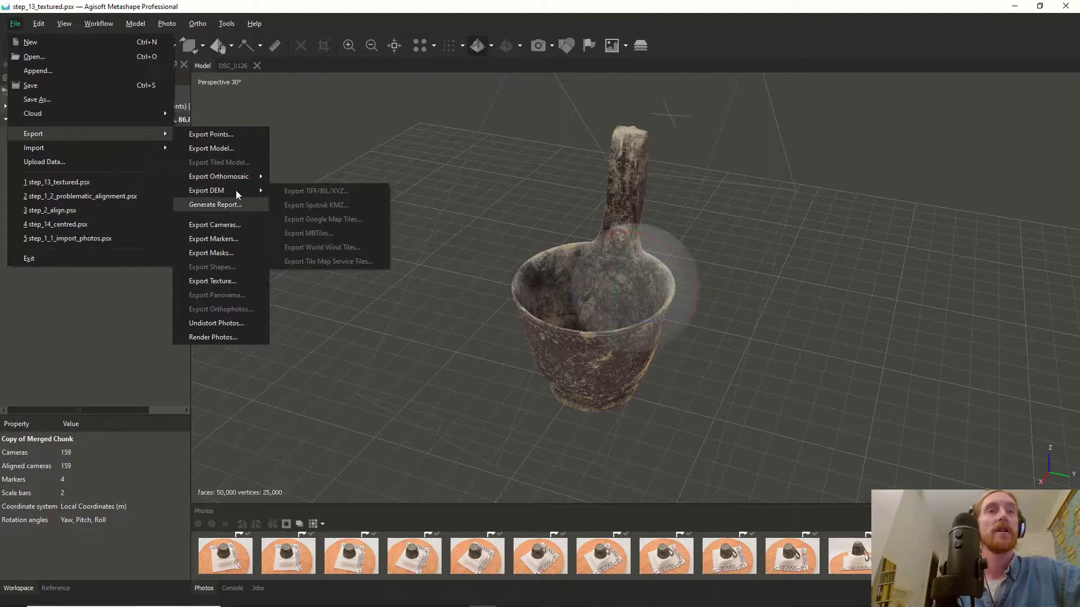
{"action": "left_click", "coordinate": [216, 150]}
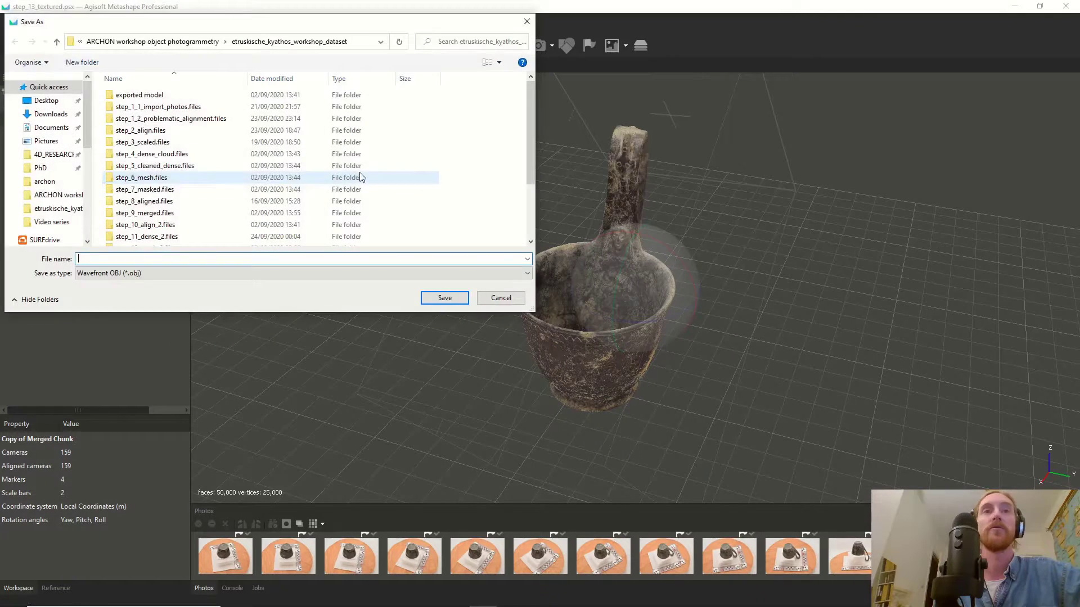
{"action": "left_click", "coordinate": [245, 273]}
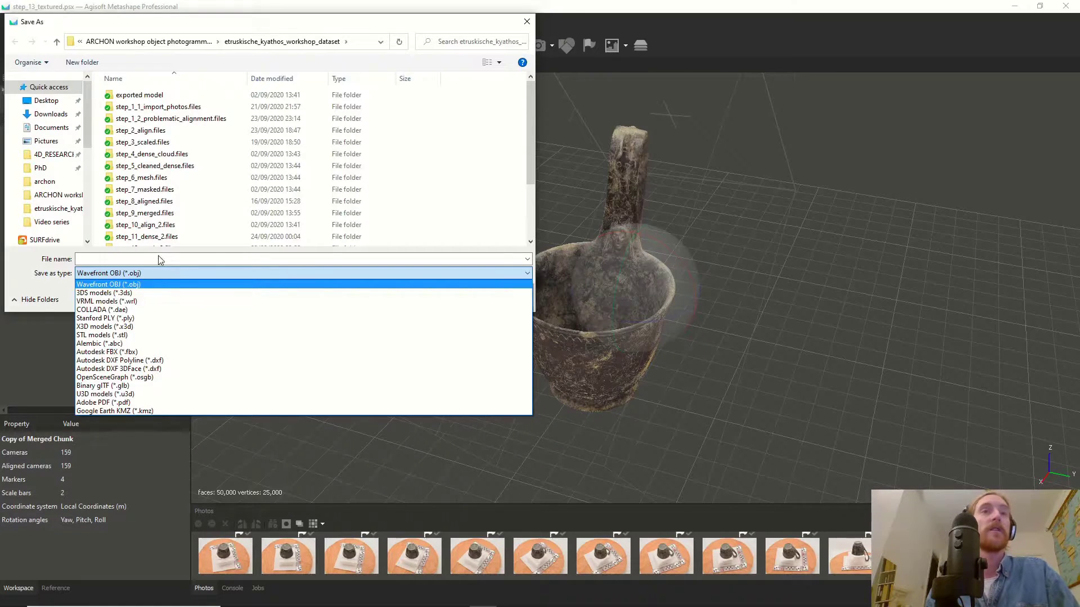
{"action": "left_click", "coordinate": [161, 103]}
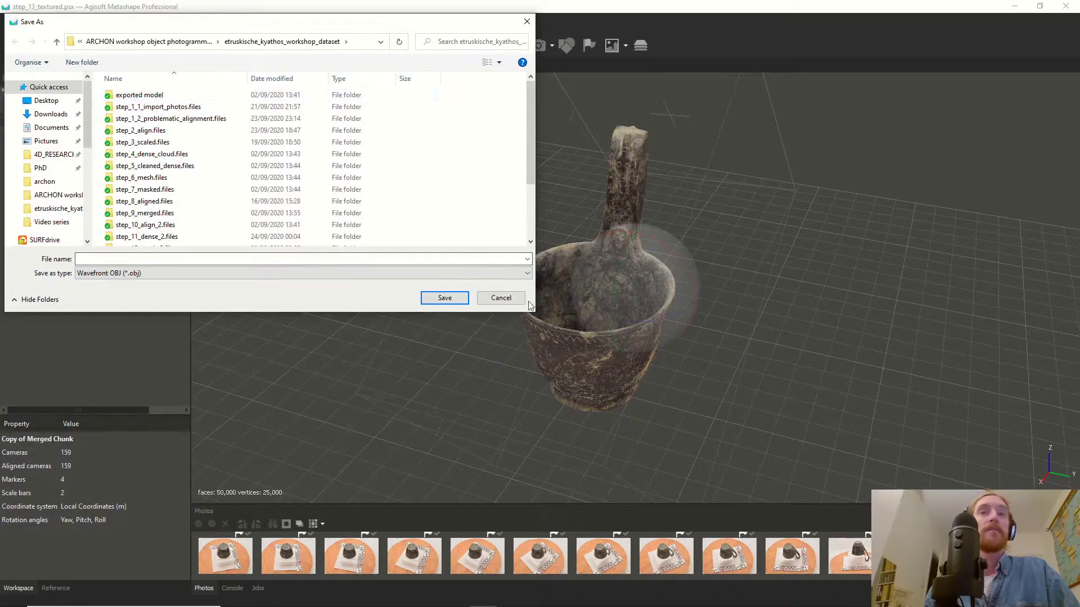
Step: Cancel the model export and switch to the exported model folder
{"action": "left_click", "coordinate": [500, 298]}
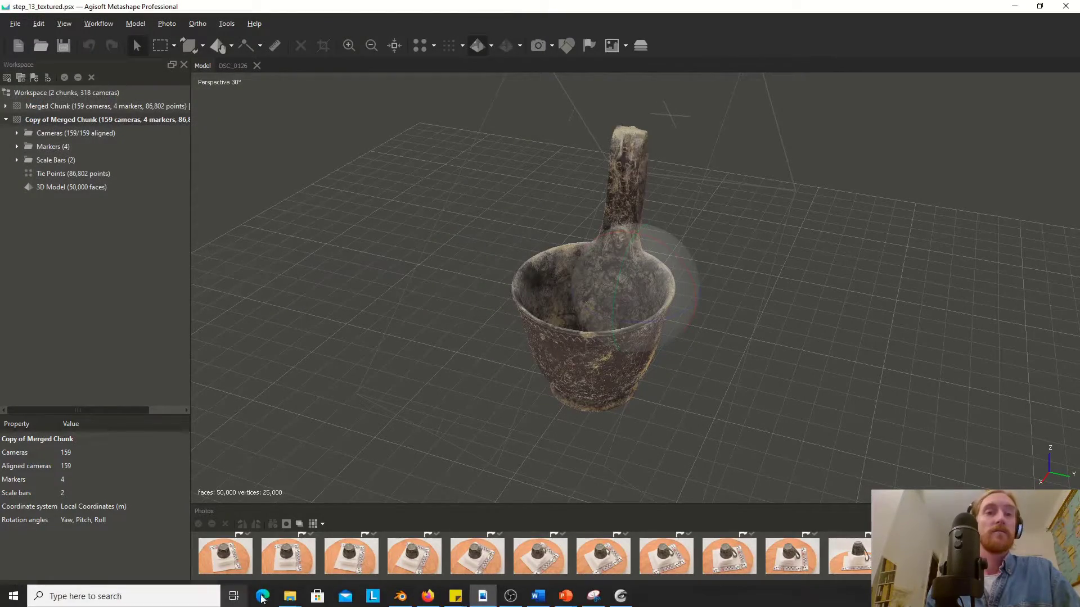
{"action": "mouse_move", "coordinate": [290, 596]}
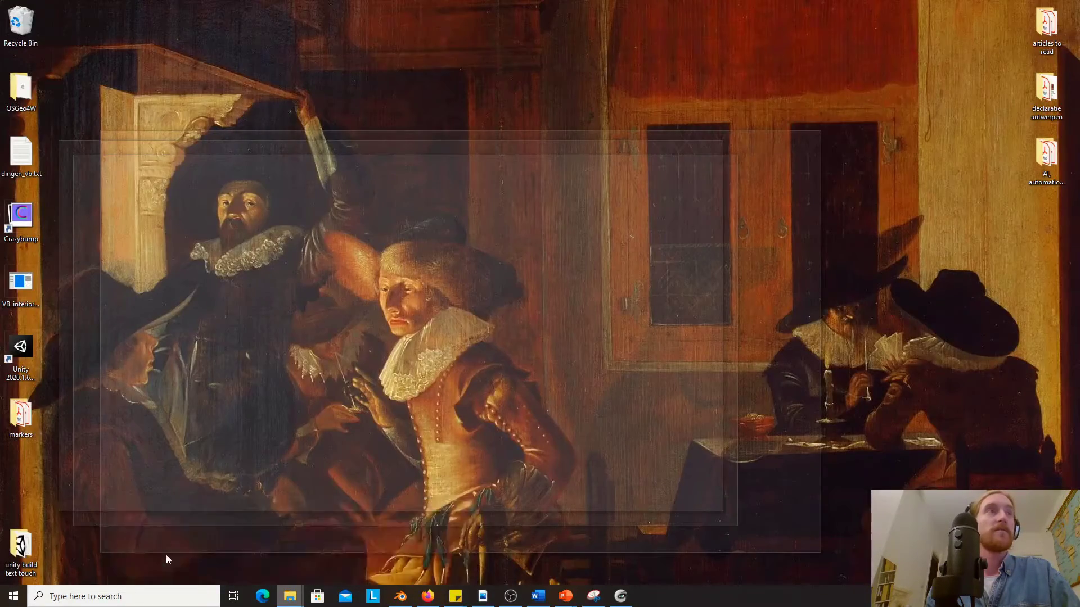
{"action": "key", "text": "alt+Tab"}
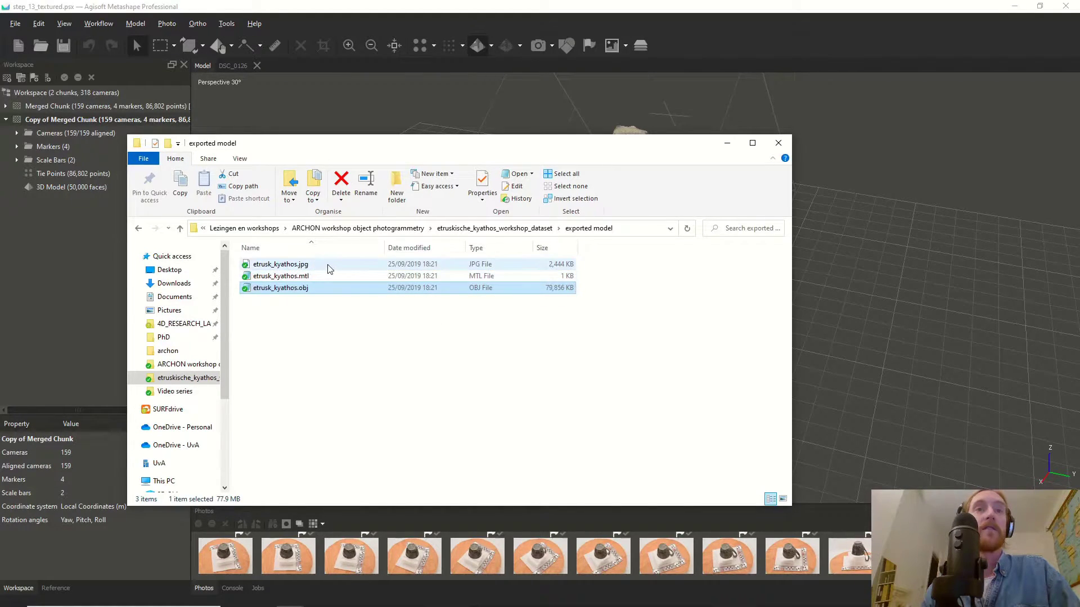
Step: Preview etrusk_kyathos.jpg in Photos, close it, and return to the folder
{"action": "double_click", "coordinate": [285, 269]}
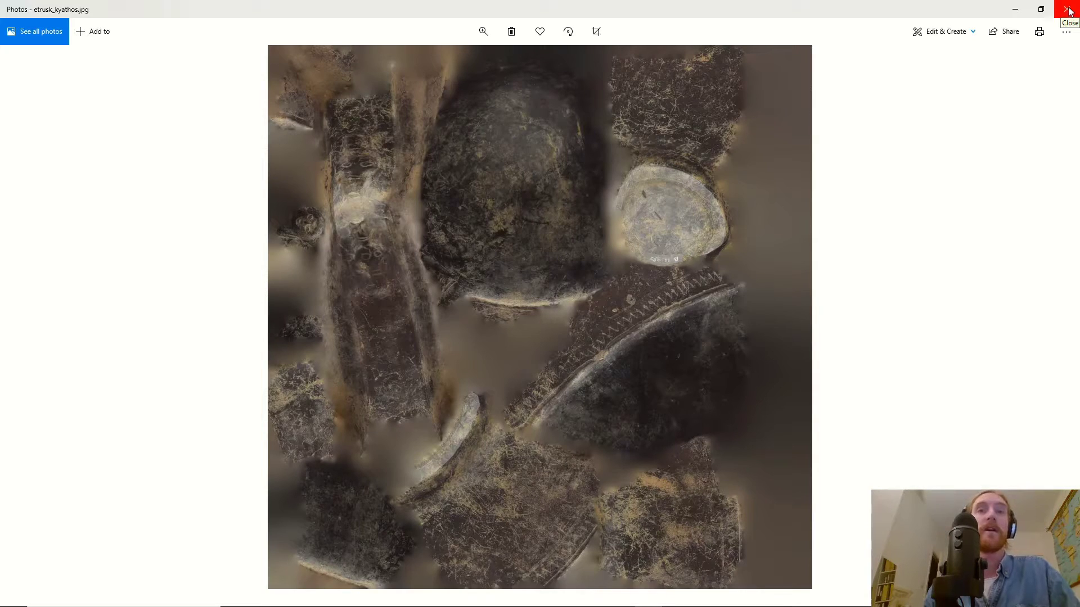
{"action": "double_click", "coordinate": [858, 5]}
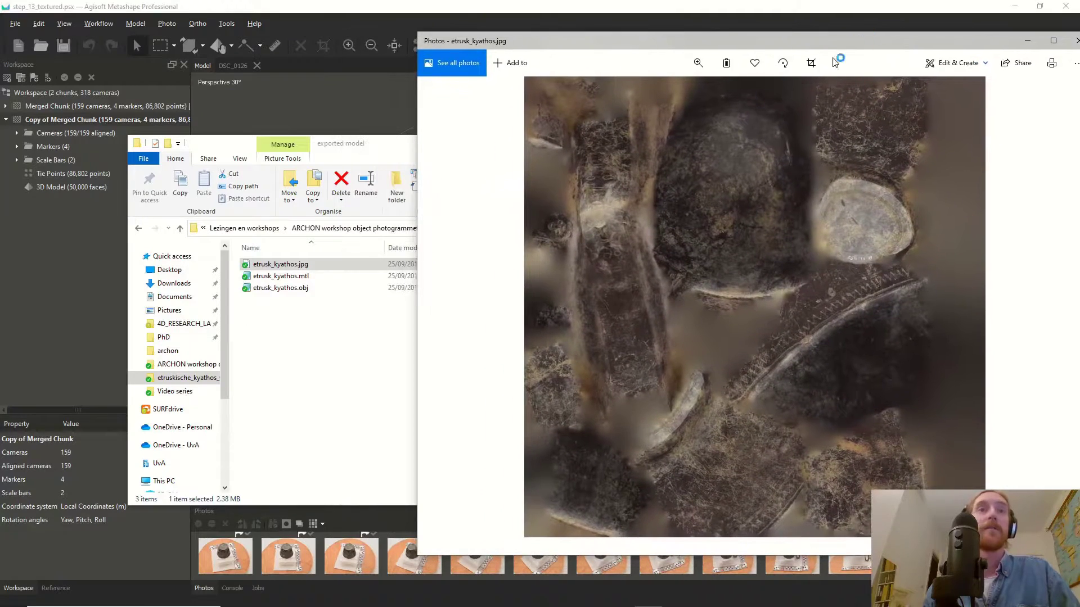
{"action": "left_click_drag", "start_coordinate": [981, 42], "coordinate": [937, 43]}
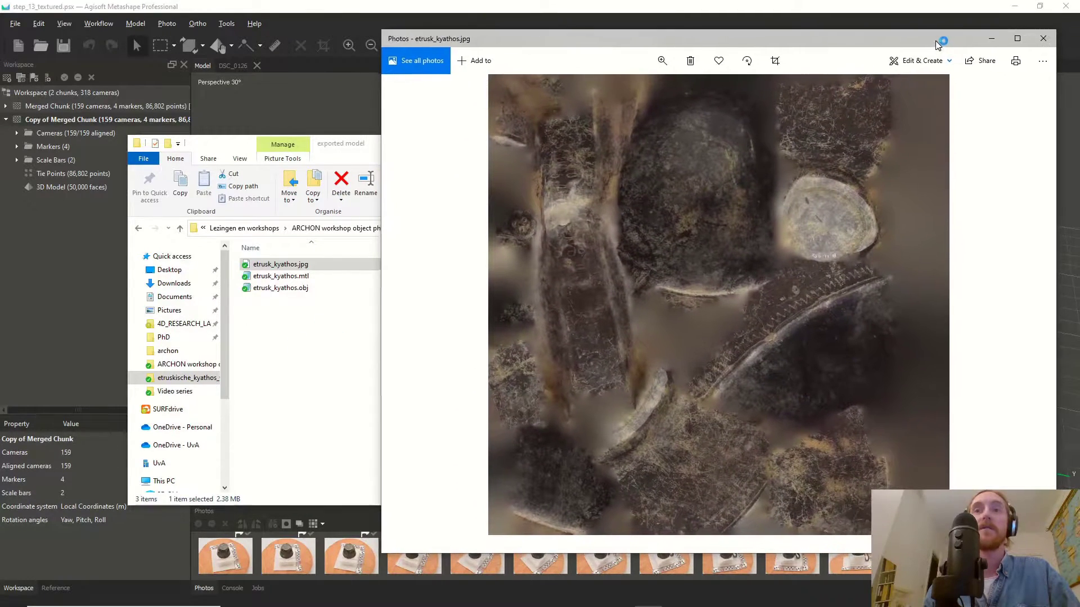
{"action": "left_click", "coordinate": [1042, 39]}
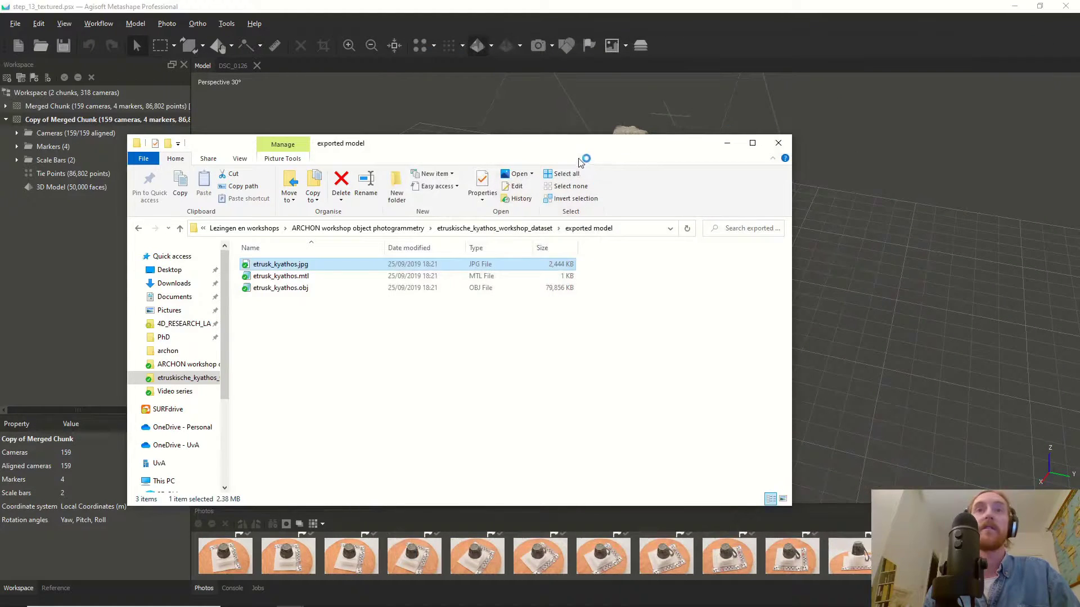
{"action": "key", "text": "super+Down"}
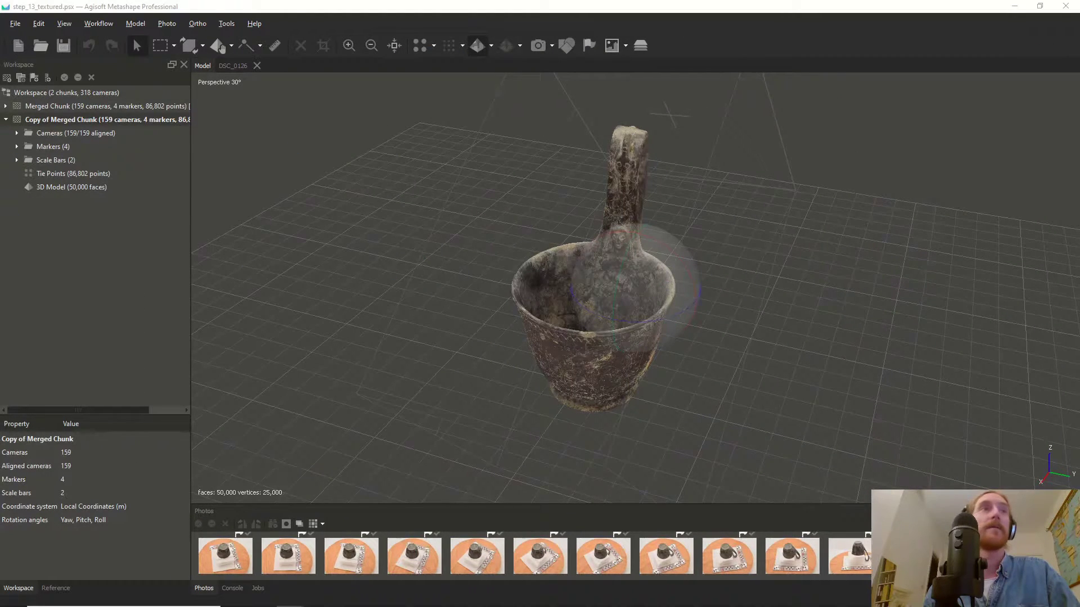
{"action": "key", "text": "alt+Tab"}
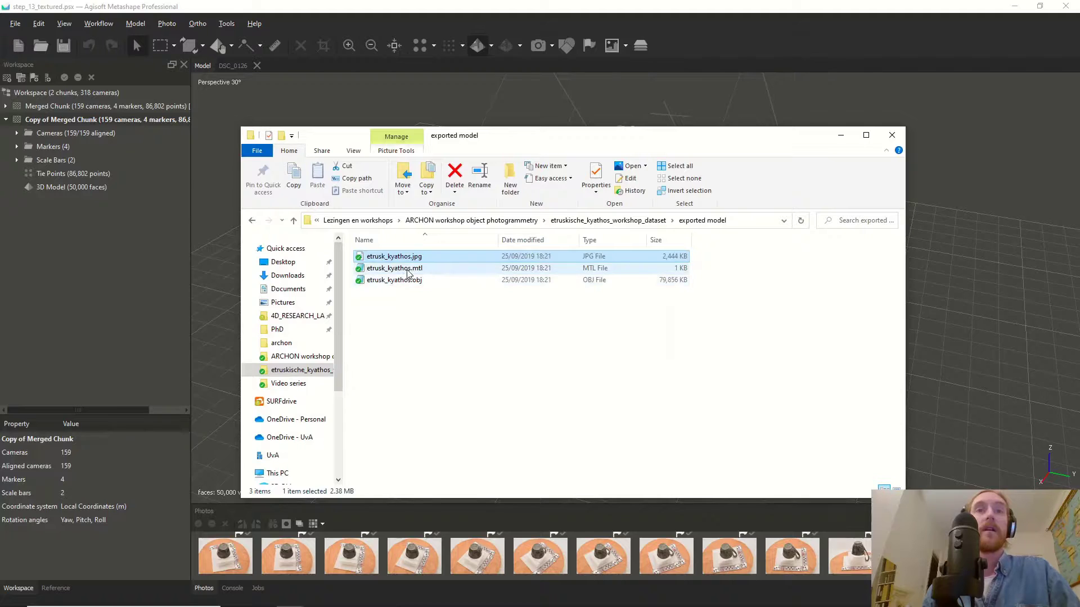
Step: Open etrusk_kyathos.mtl in Notepad, highlight its map_Kd etrusk_kyathos.jpg line, then close it
{"action": "double_click", "coordinate": [408, 268]}
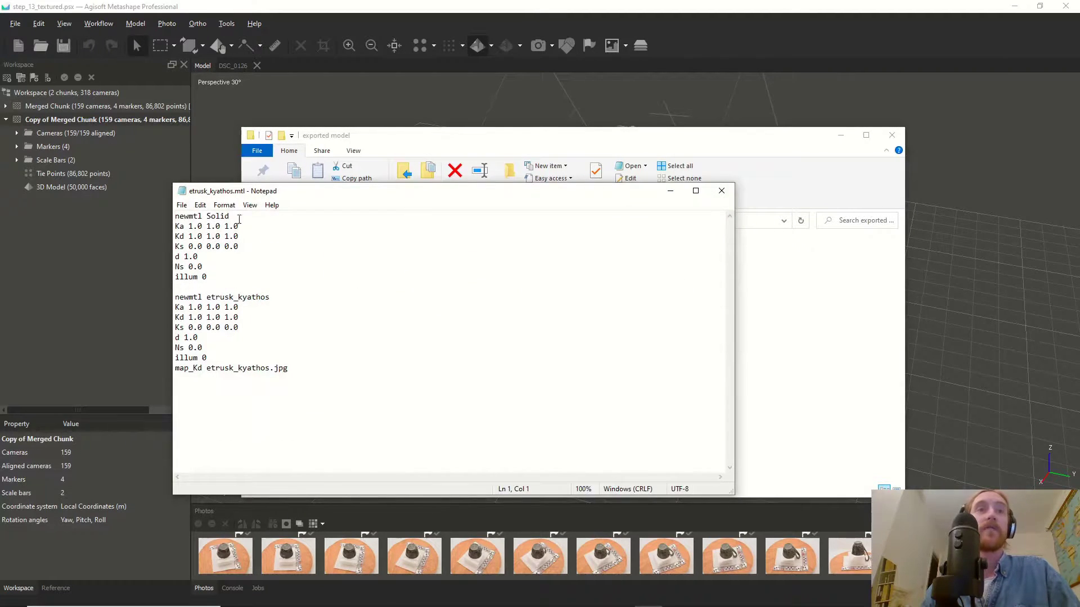
{"action": "left_click_drag", "start_coordinate": [290, 192], "coordinate": [372, 191]}
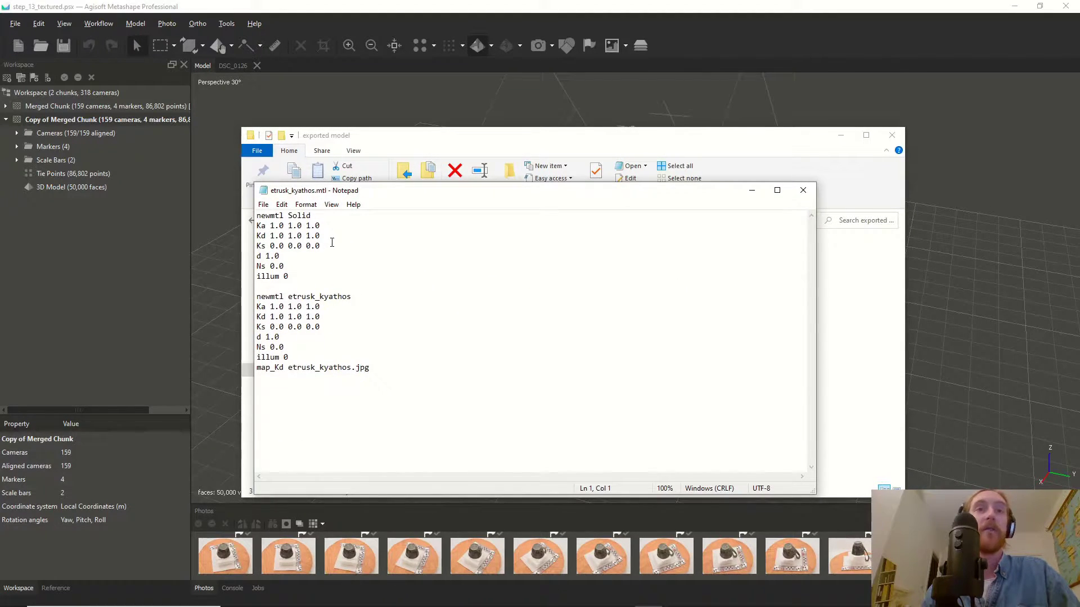
{"action": "left_click_drag", "start_coordinate": [425, 193], "coordinate": [655, 186]}
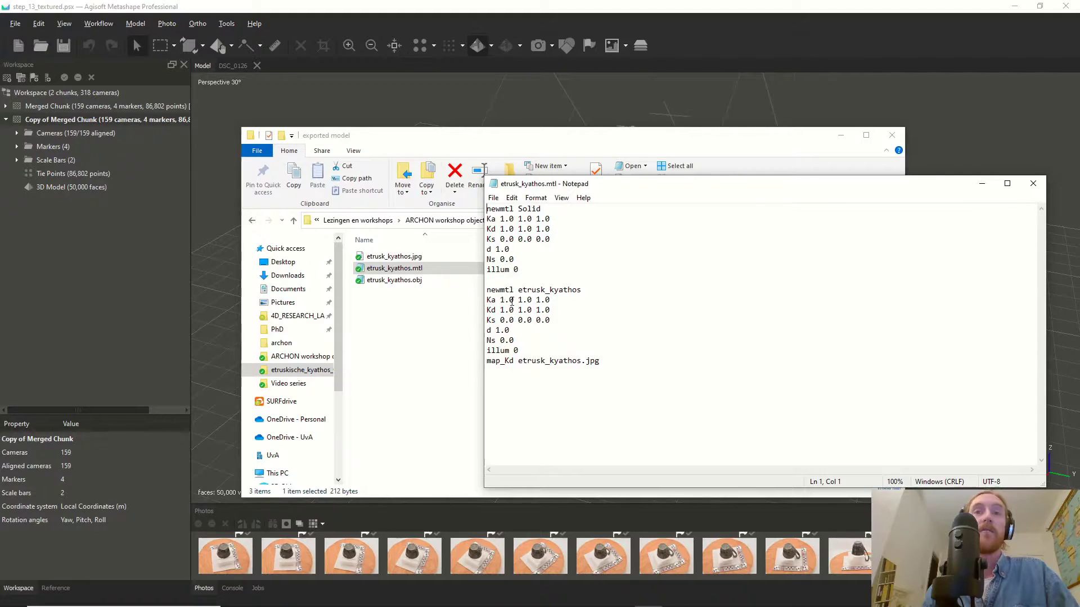
{"action": "left_click_drag", "start_coordinate": [597, 360], "coordinate": [486, 360]}
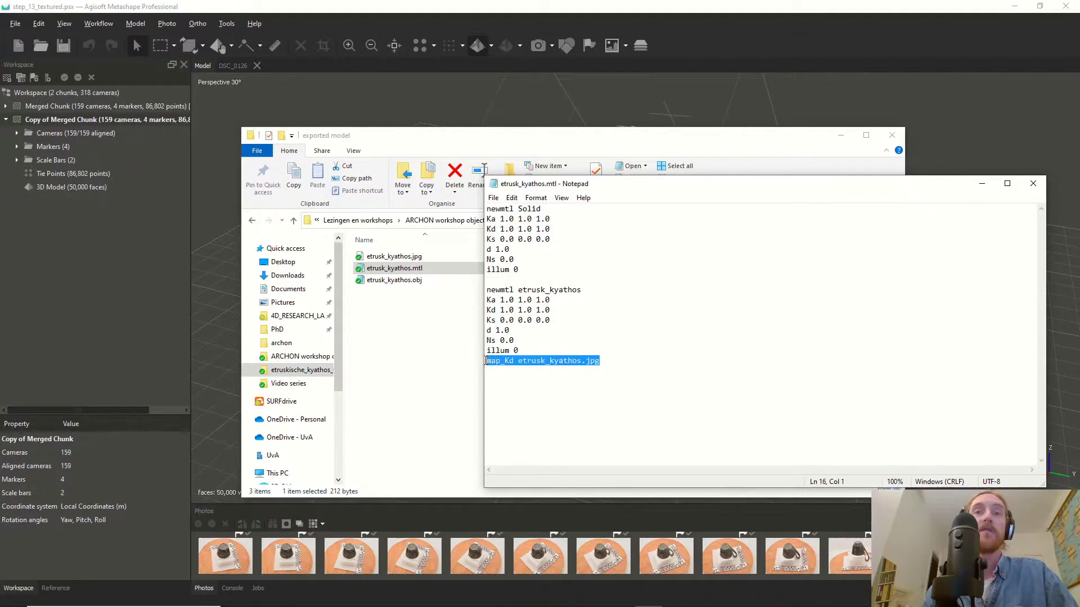
{"action": "left_click", "coordinate": [558, 361]}
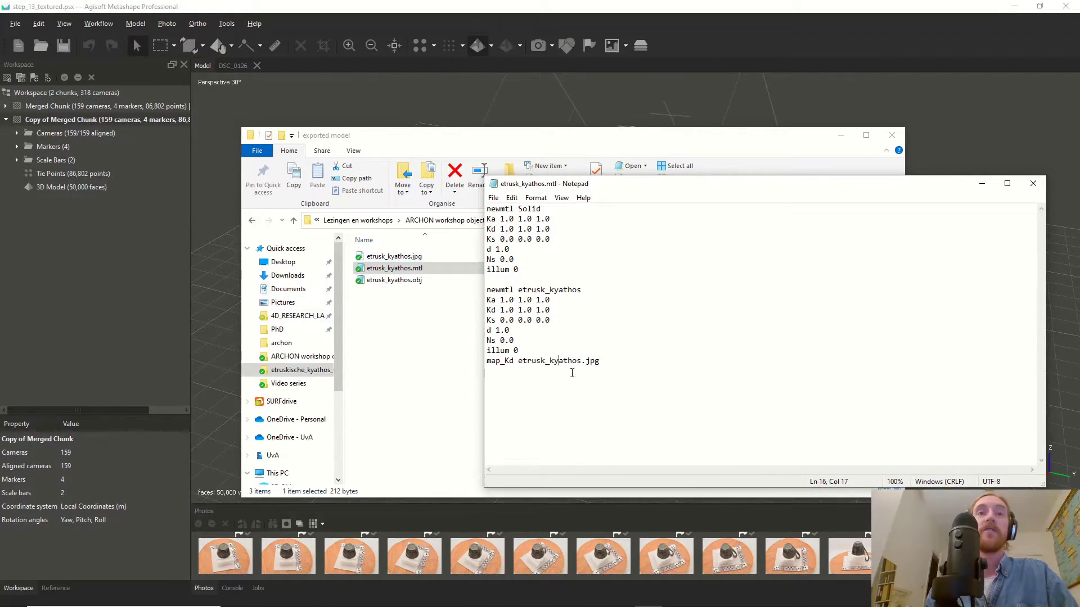
{"action": "key", "text": "ctrl+Left"}
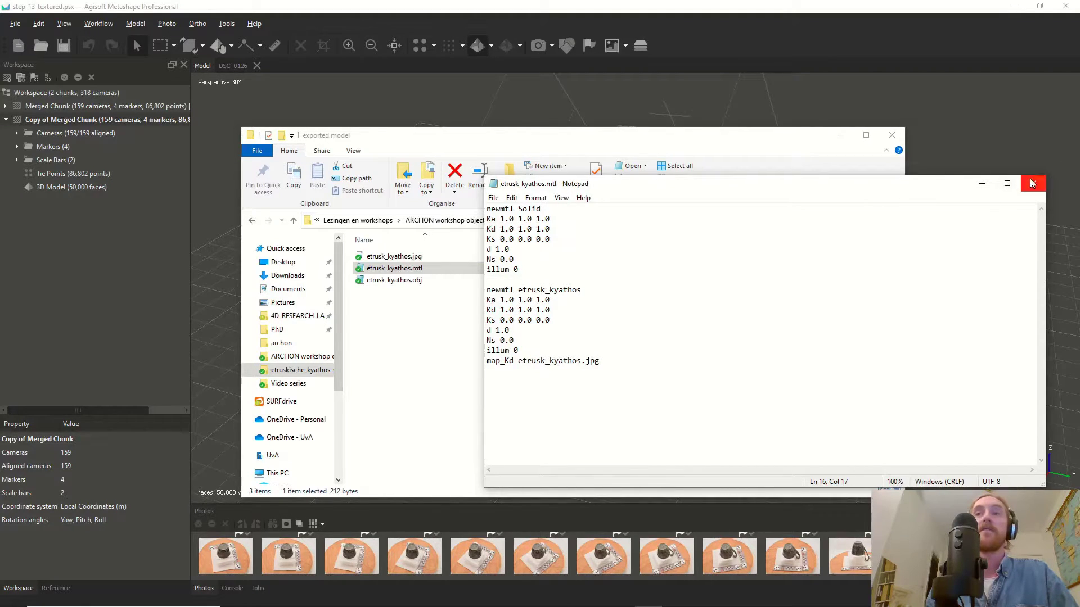
{"action": "left_click", "coordinate": [1033, 184]}
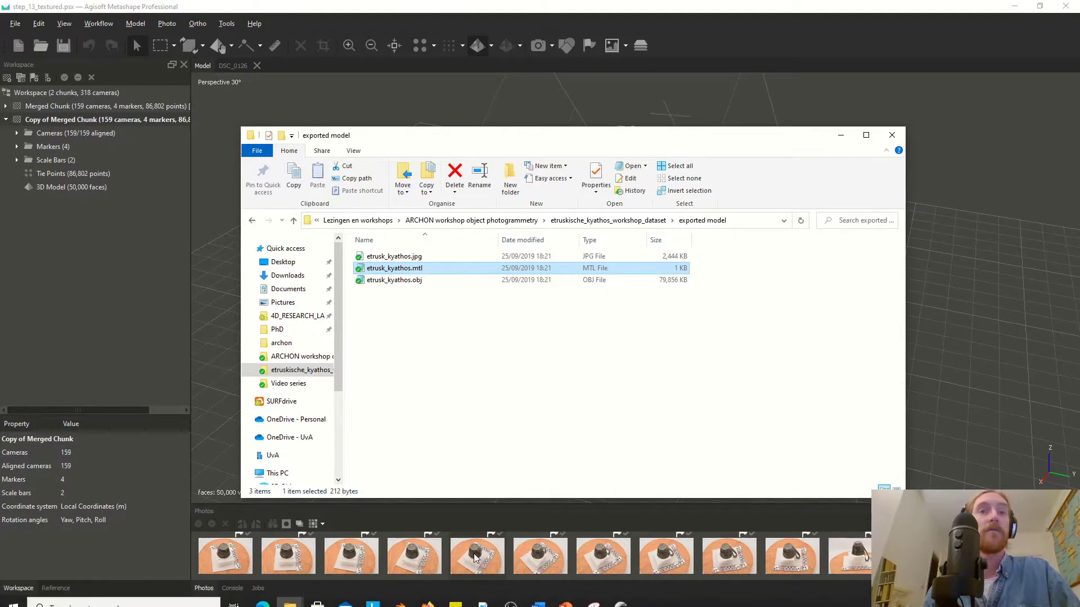
Step: Maximize MeshLab with the etrusk_kyathos model and rotate to show the cup's interior
{"action": "mouse_move", "coordinate": [459, 599]}
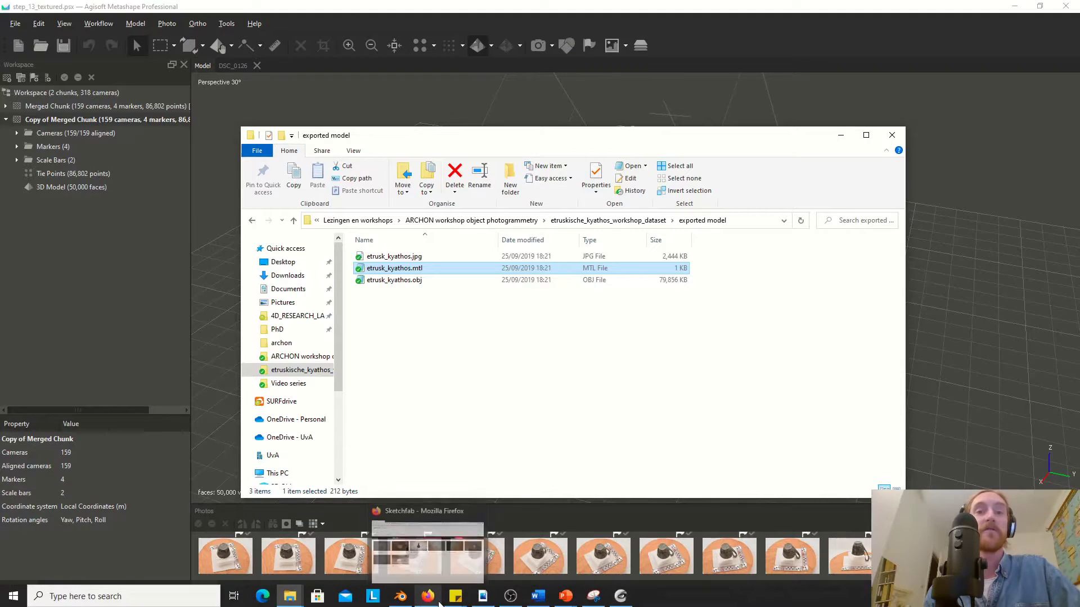
{"action": "mouse_move", "coordinate": [623, 599]}
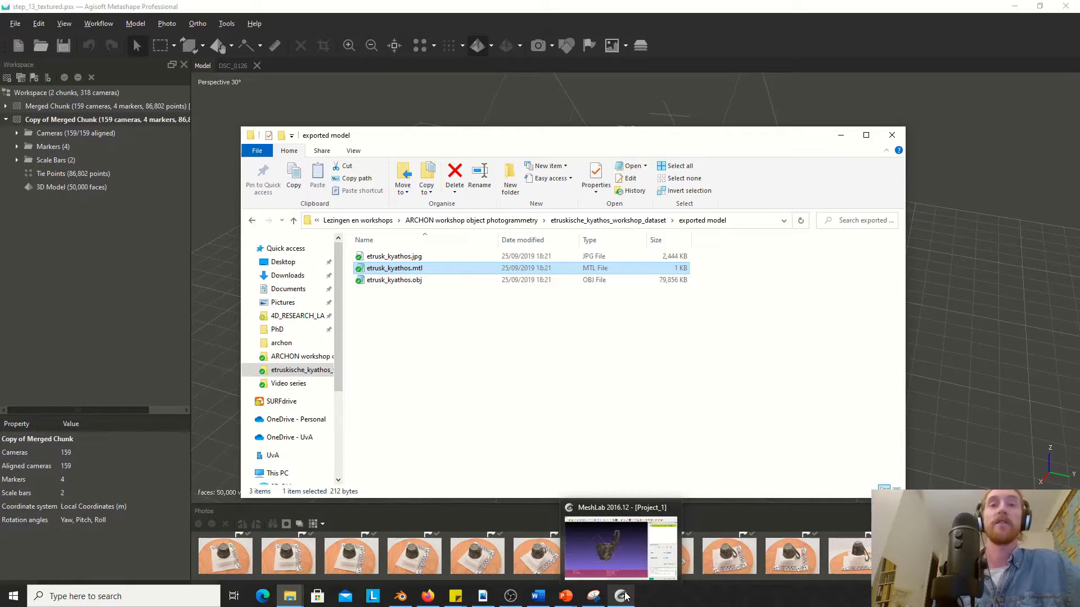
{"action": "mouse_move", "coordinate": [618, 564]}
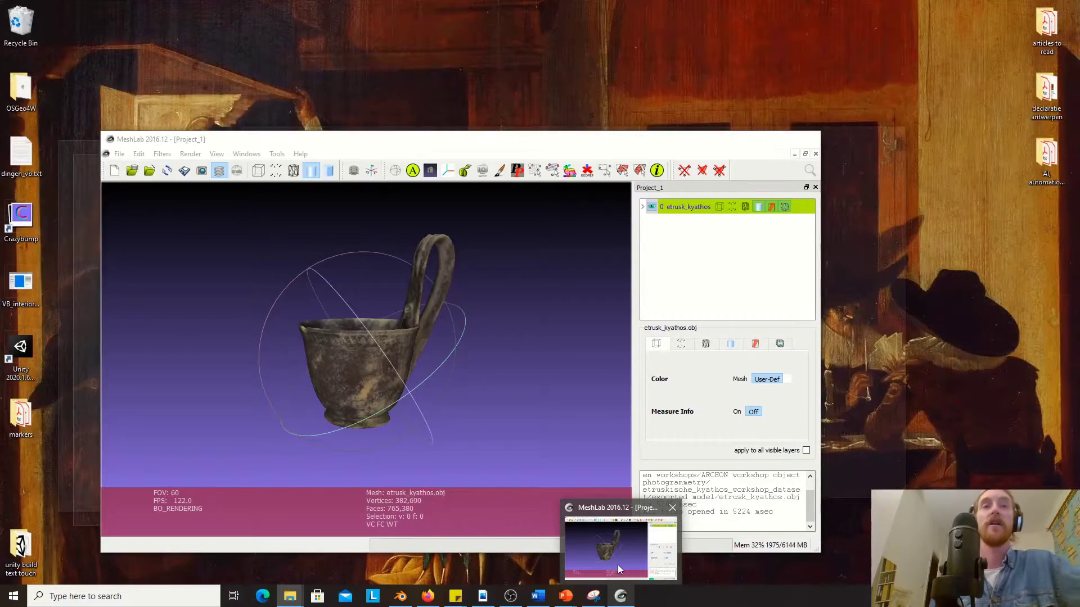
{"action": "left_click", "coordinate": [618, 564]}
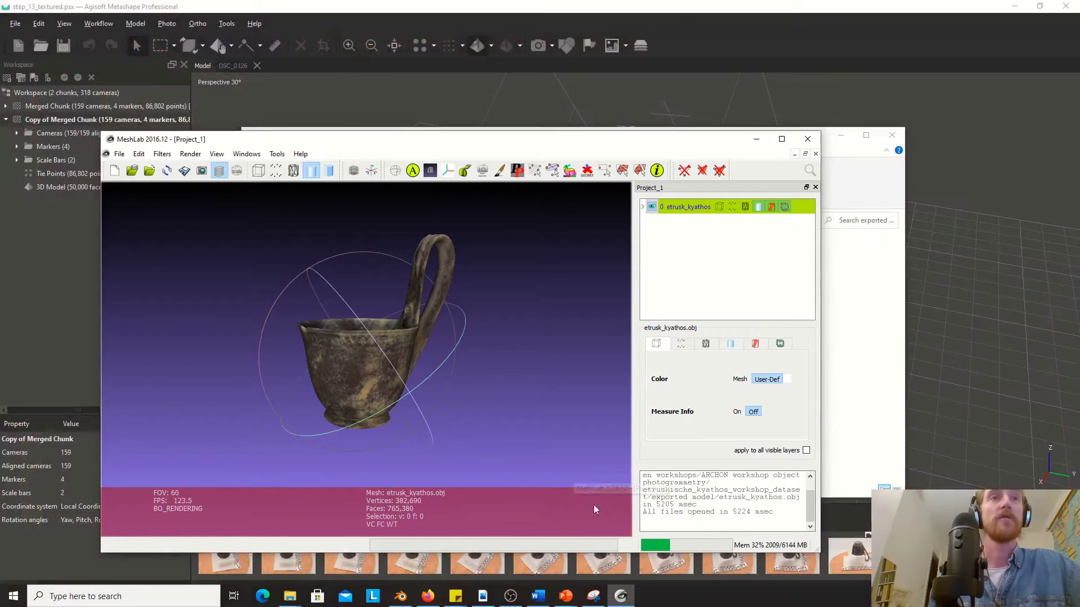
{"action": "left_click", "coordinate": [782, 140]}
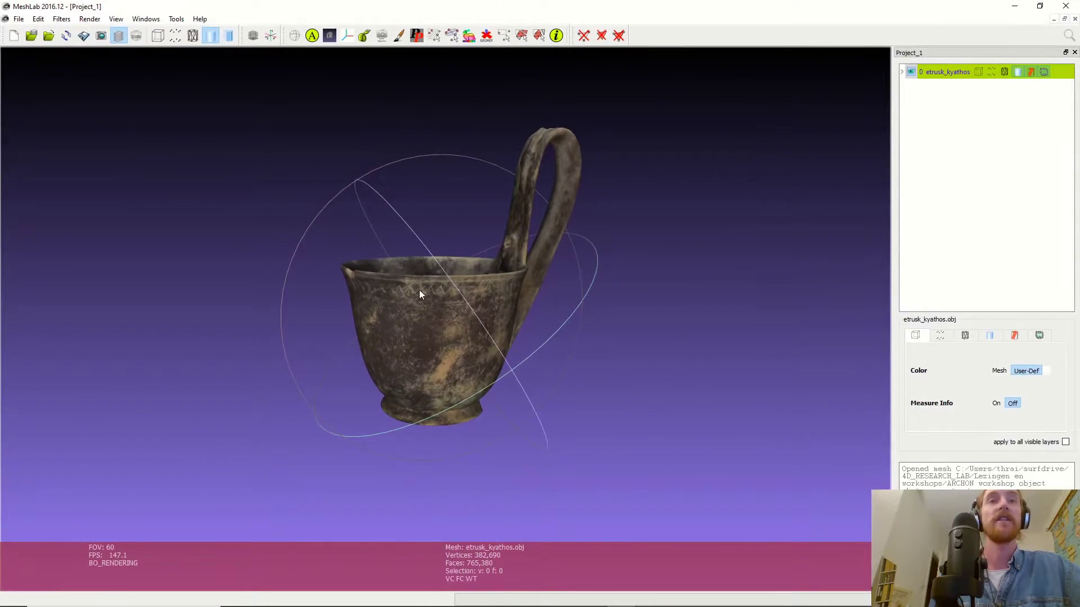
{"action": "left_click_drag", "start_coordinate": [422, 306], "coordinate": [468, 298]}
Step: Orbit and zoom the textured kyathos in MeshLab to inspect its sides and base
{"action": "scroll", "coordinate": [468, 298], "scroll_direction": "up", "scroll_amount": 2}
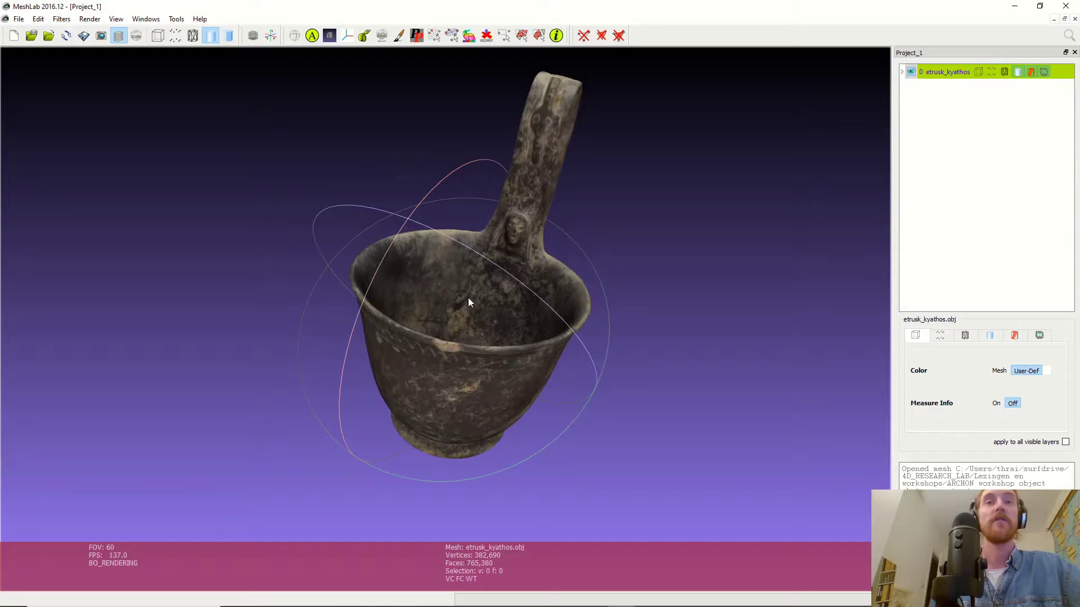
{"action": "left_click_drag", "start_coordinate": [516, 234], "coordinate": [472, 174]}
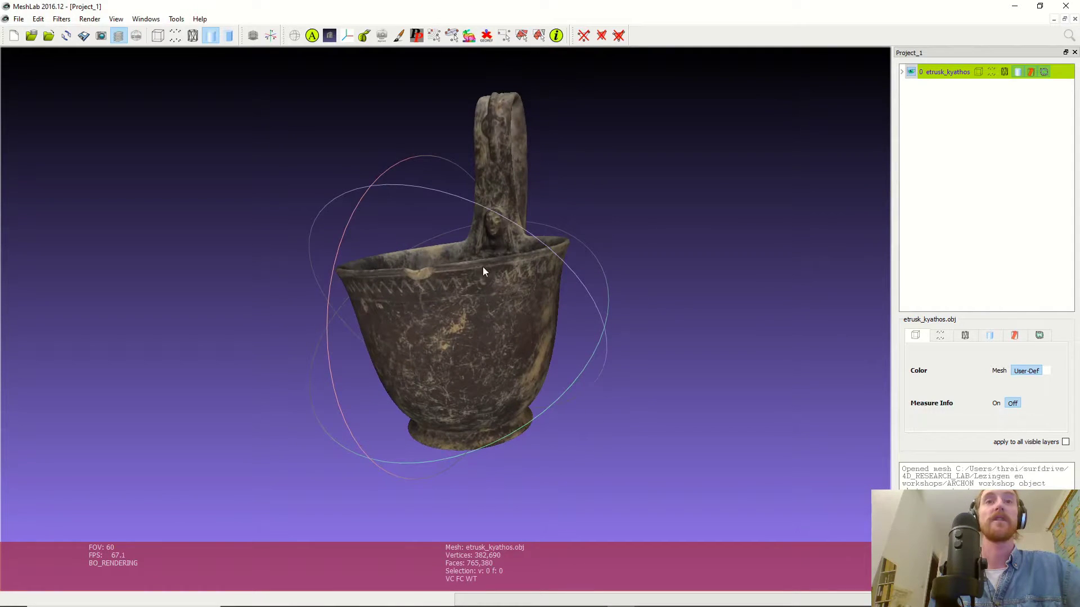
{"action": "left_click_drag", "start_coordinate": [482, 266], "coordinate": [448, 334]}
{"action": "scroll", "coordinate": [449, 334], "scroll_direction": "up", "scroll_amount": 4}
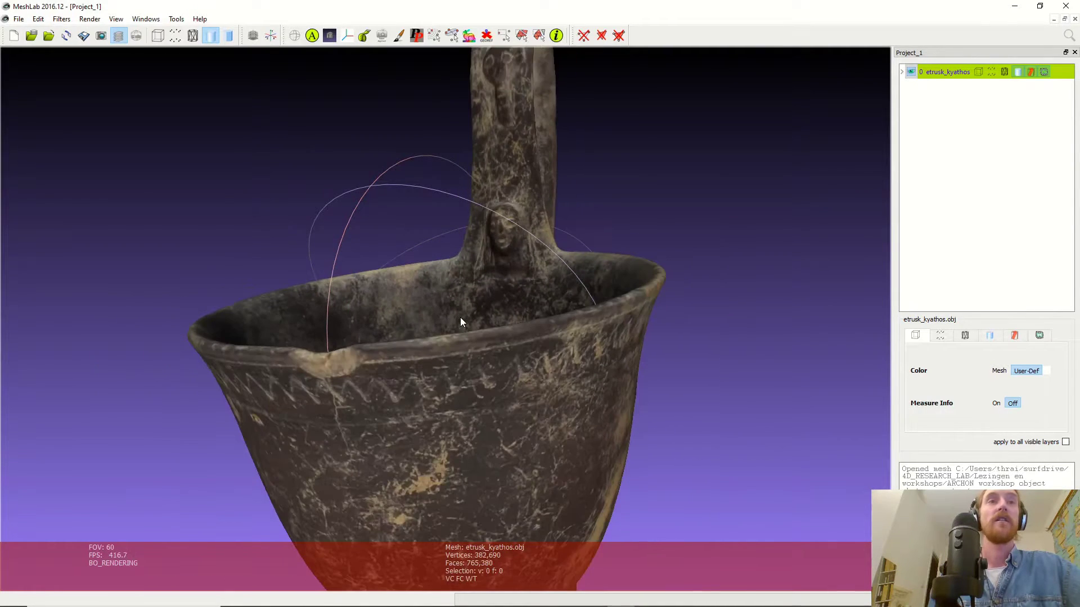
{"action": "scroll", "coordinate": [464, 275], "scroll_direction": "up", "scroll_amount": 3}
{"action": "scroll", "coordinate": [478, 282], "scroll_direction": "down", "scroll_amount": 6}
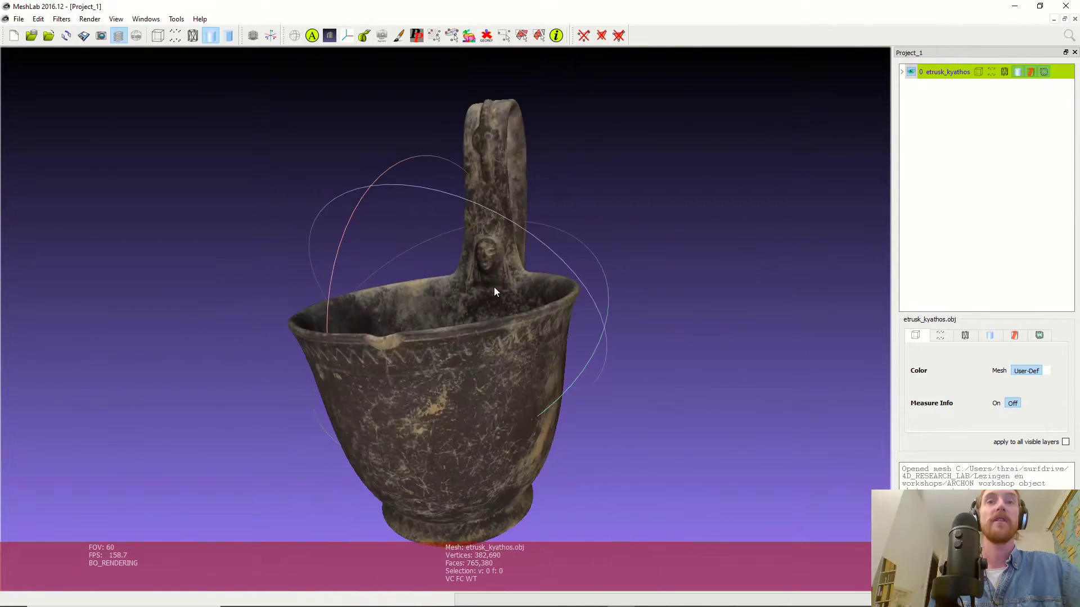
{"action": "left_click", "coordinate": [18, 18]}
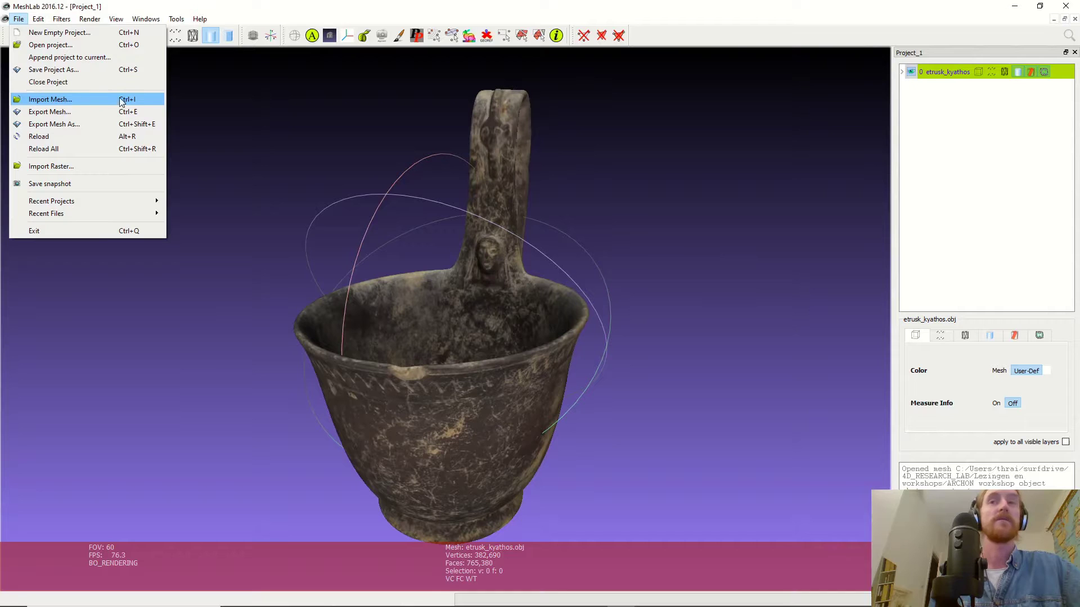
{"action": "left_click", "coordinate": [493, 275]}
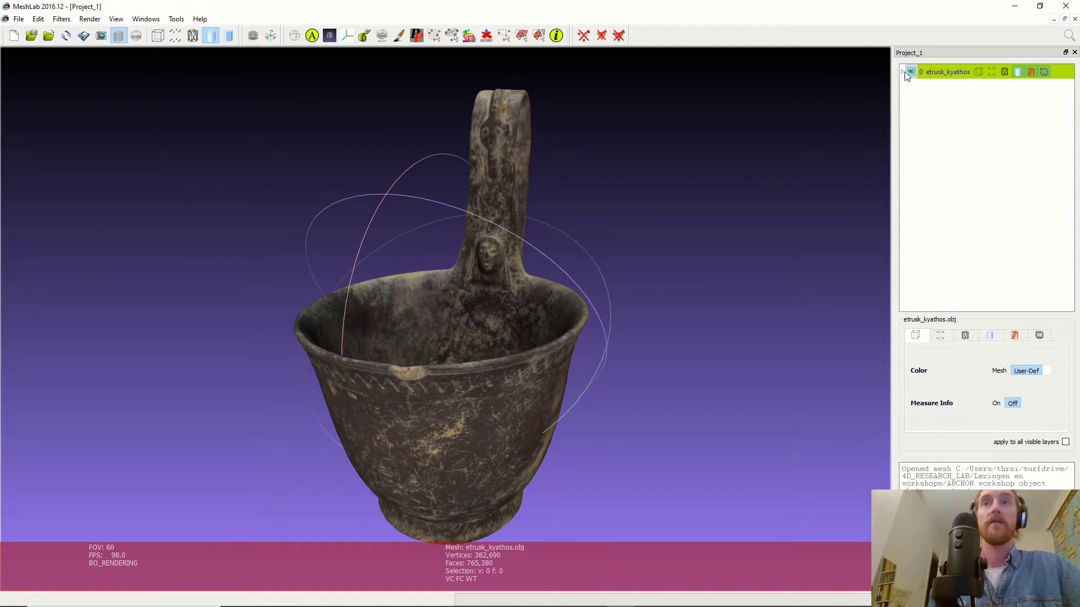
{"action": "mouse_move", "coordinate": [298, 336]}
{"action": "left_mouse_down"}
{"action": "mouse_move", "coordinate": [437, 359]}
{"action": "mouse_move", "coordinate": [271, 305]}
{"action": "mouse_move", "coordinate": [310, 94]}
{"action": "mouse_move", "coordinate": [400, 220]}
{"action": "mouse_move", "coordinate": [378, 99]}
{"action": "mouse_move", "coordinate": [622, 299]}
{"action": "mouse_move", "coordinate": [420, 285]}
{"action": "mouse_move", "coordinate": [474, 314]}
{"action": "mouse_move", "coordinate": [656, 215]}
{"action": "mouse_move", "coordinate": [632, 296]}
{"action": "mouse_move", "coordinate": [641, 297]}
{"action": "mouse_move", "coordinate": [505, 336]}
{"action": "left_mouse_up"}
Step: Switch from MeshLab to 3D Viewer and orbit and zoom the kyathos
{"action": "left_click", "coordinate": [648, 596]}
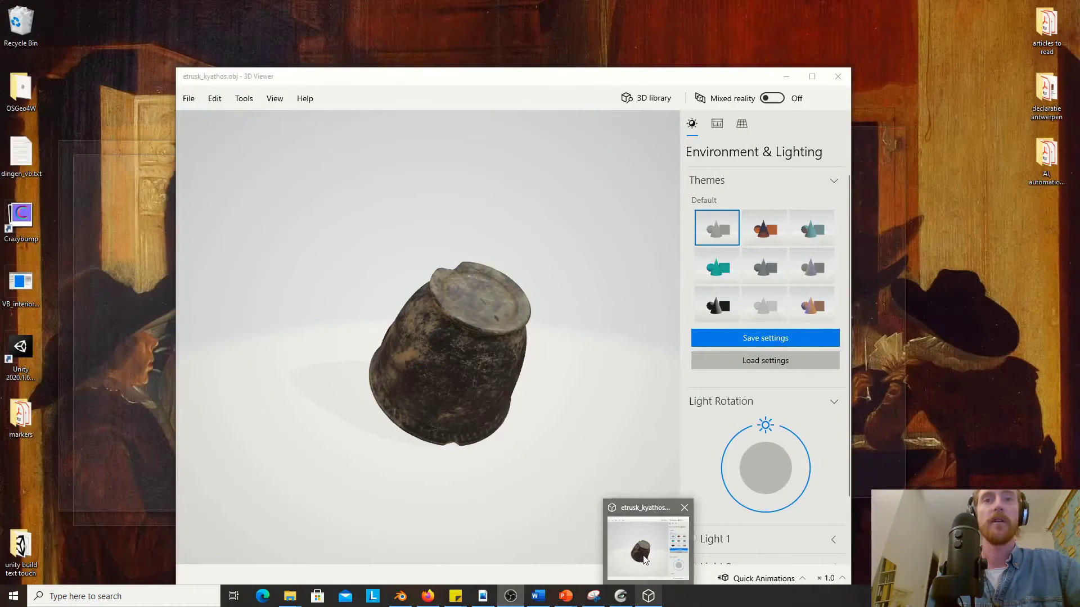
{"action": "left_click", "coordinate": [647, 548]}
{"action": "left_click_drag", "start_coordinate": [450, 316], "coordinate": [413, 309]}
{"action": "scroll", "coordinate": [413, 309], "scroll_direction": "up", "scroll_amount": 5}
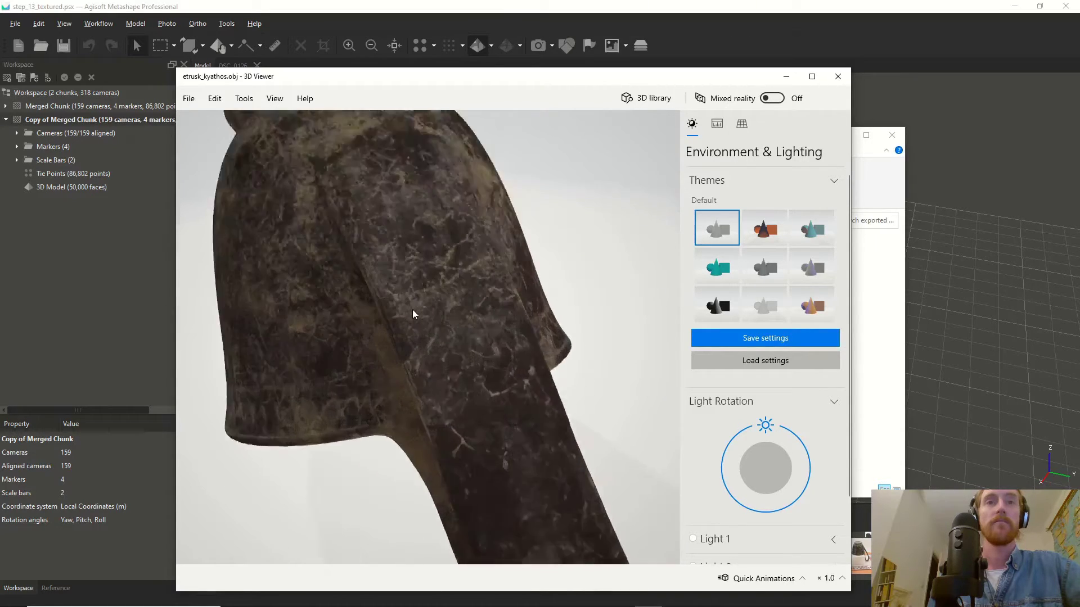
{"action": "scroll", "coordinate": [413, 309], "scroll_direction": "down", "scroll_amount": 2}
Step: Try several lighting themes and rotate the light direction to 43°
{"action": "left_click", "coordinate": [773, 229]}
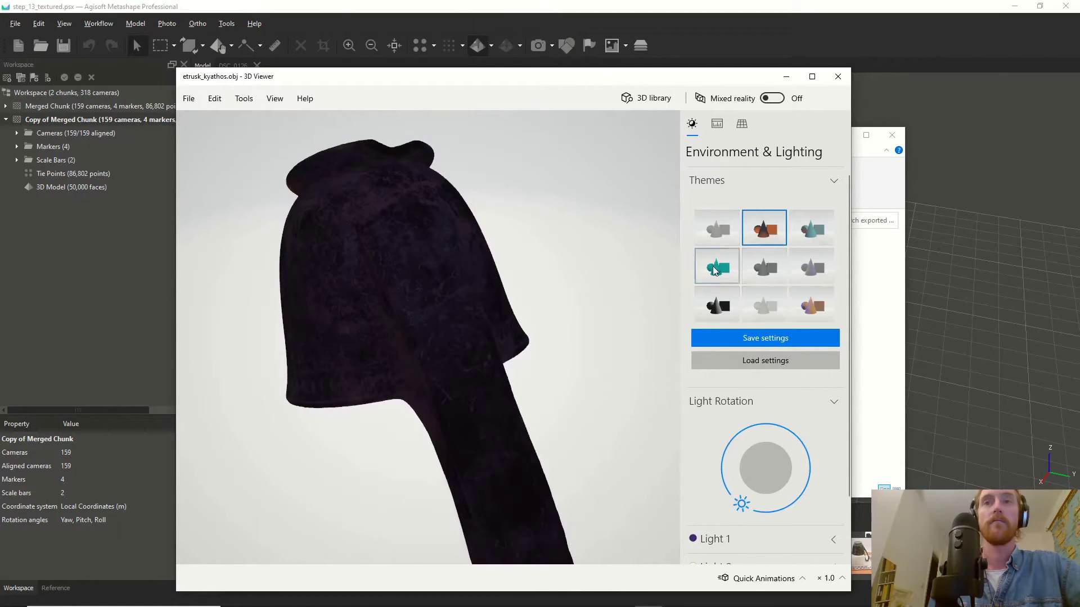
{"action": "left_click", "coordinate": [770, 298]}
{"action": "left_click", "coordinate": [772, 279]}
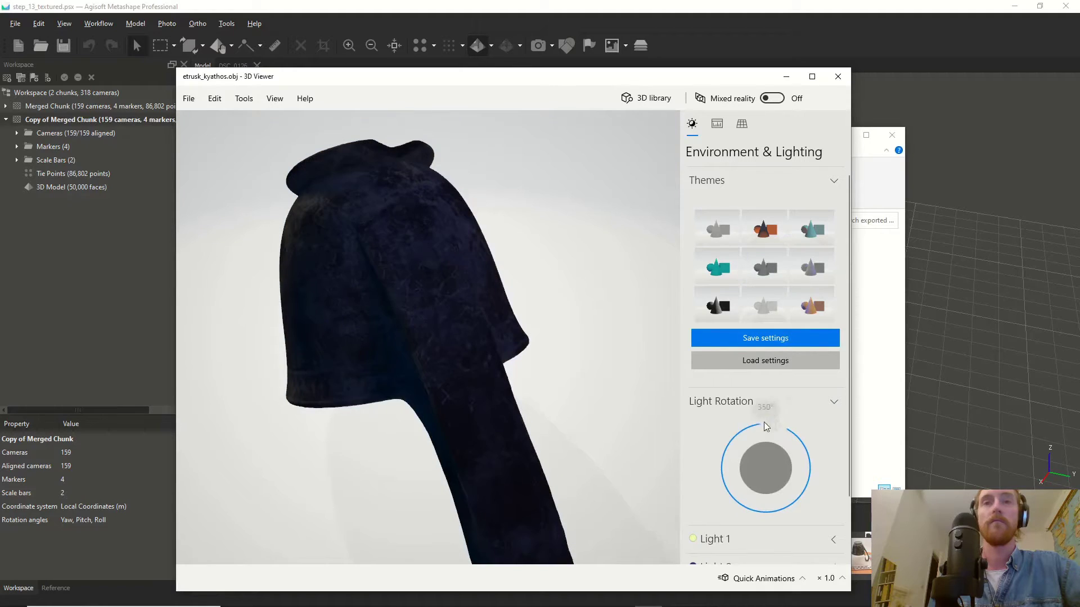
{"action": "left_click_drag", "start_coordinate": [763, 422], "coordinate": [731, 436]}
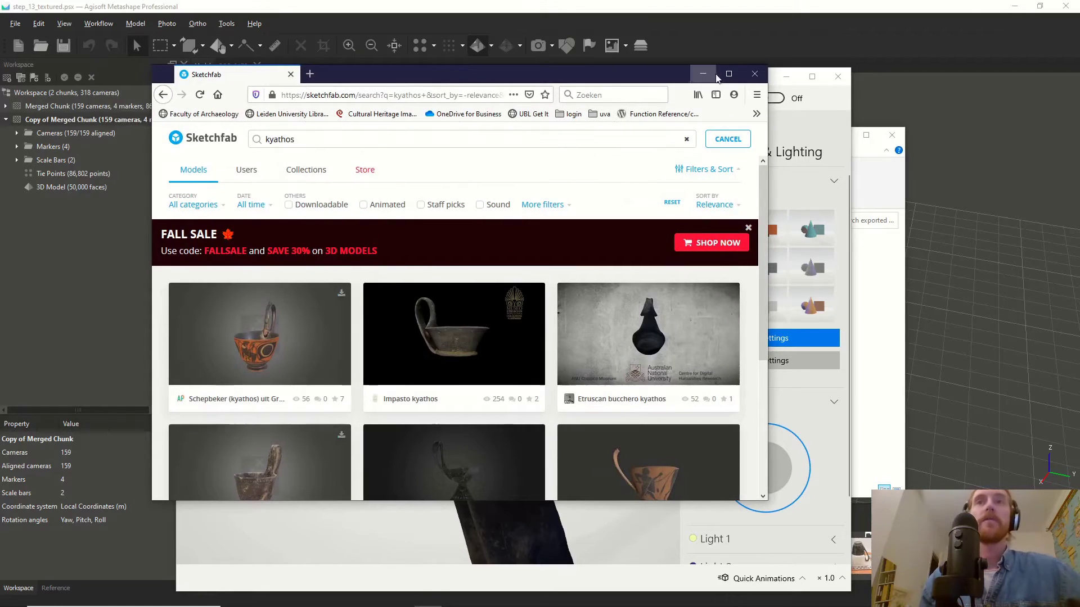
Step: Open and rotate Sketchfab's 'Schepbeker(kyathos) uit Etrurië' model, then close it and minimize Firefox
{"action": "double_click", "coordinate": [731, 77]}
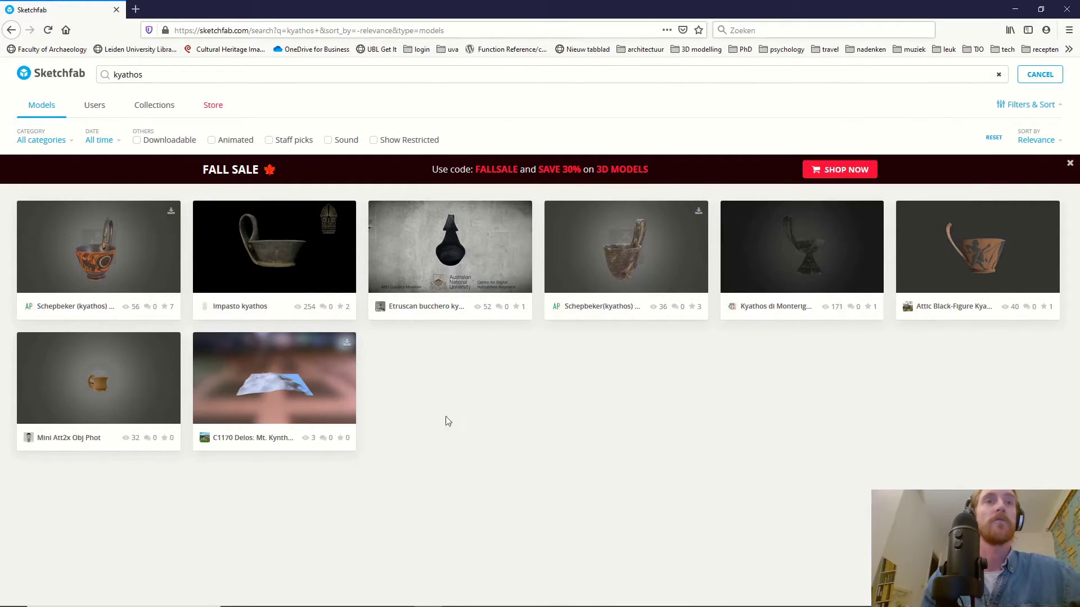
{"action": "left_click", "coordinate": [624, 255]}
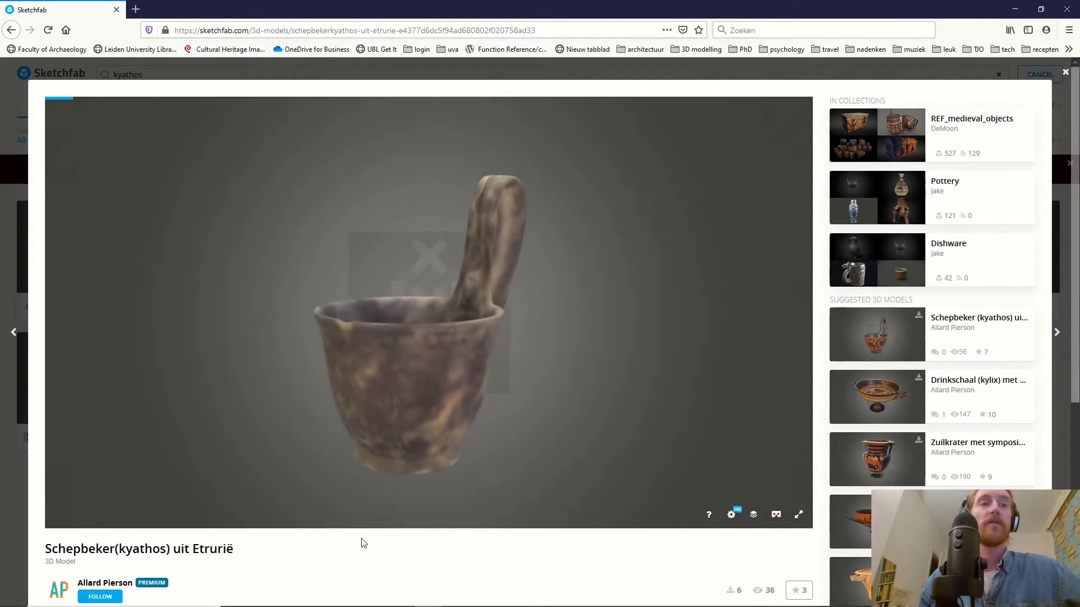
{"action": "mouse_move", "coordinate": [456, 358]}
{"action": "left_mouse_down"}
{"action": "mouse_move", "coordinate": [405, 393]}
{"action": "mouse_move", "coordinate": [381, 345]}
{"action": "mouse_move", "coordinate": [415, 366]}
{"action": "mouse_move", "coordinate": [532, 304]}
{"action": "left_mouse_up"}
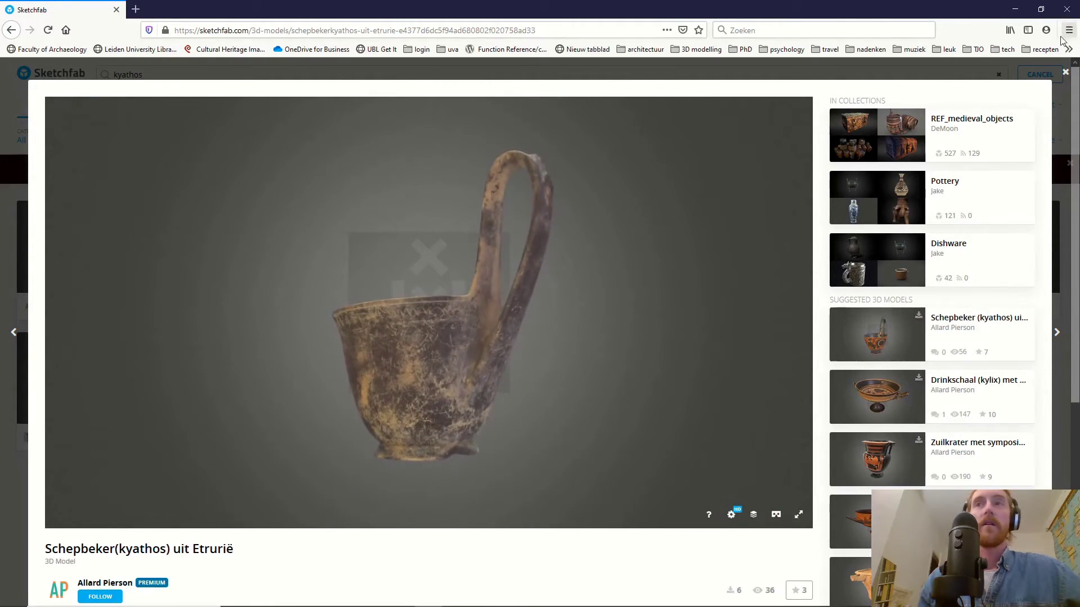
{"action": "left_click", "coordinate": [1066, 74]}
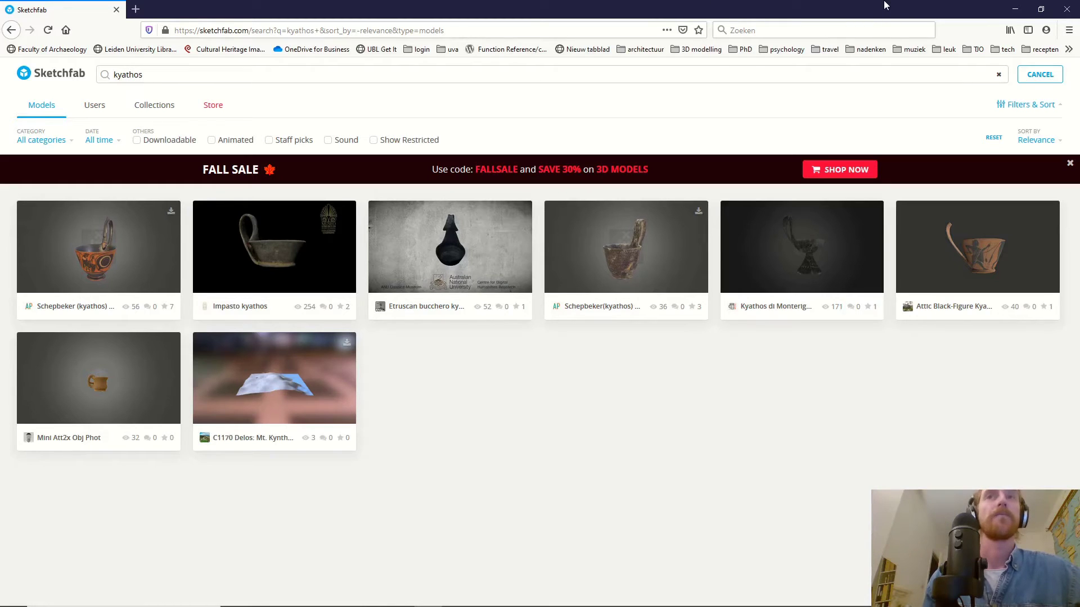
{"action": "left_click", "coordinate": [1014, 9]}
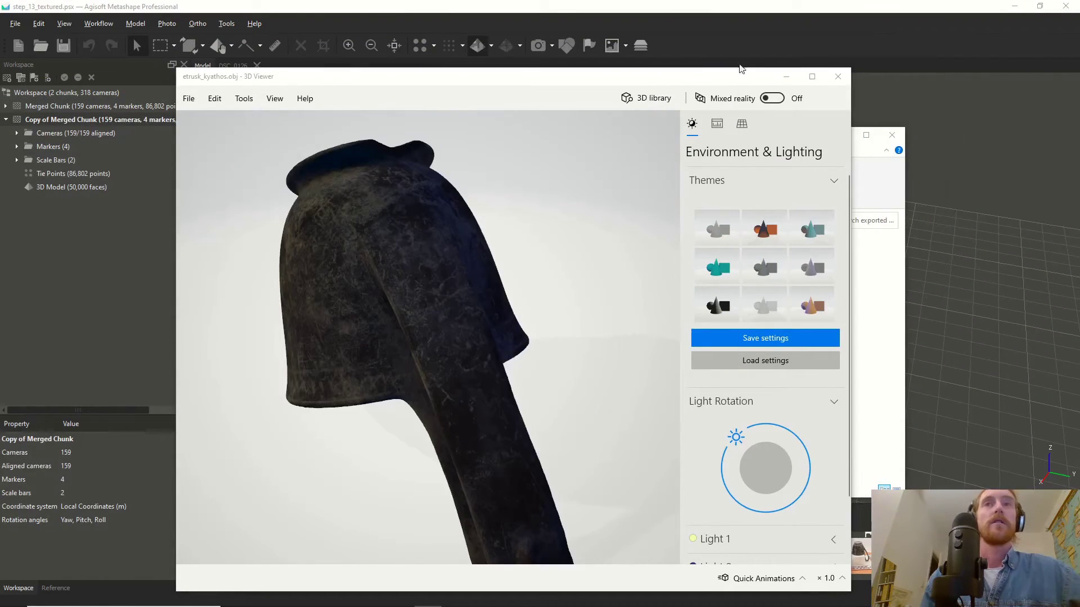
Step: Set 3D Viewer aside and zoom in on the 50,000-face textured kyathos in Metashape's Model view
{"action": "left_click", "coordinate": [786, 76]}
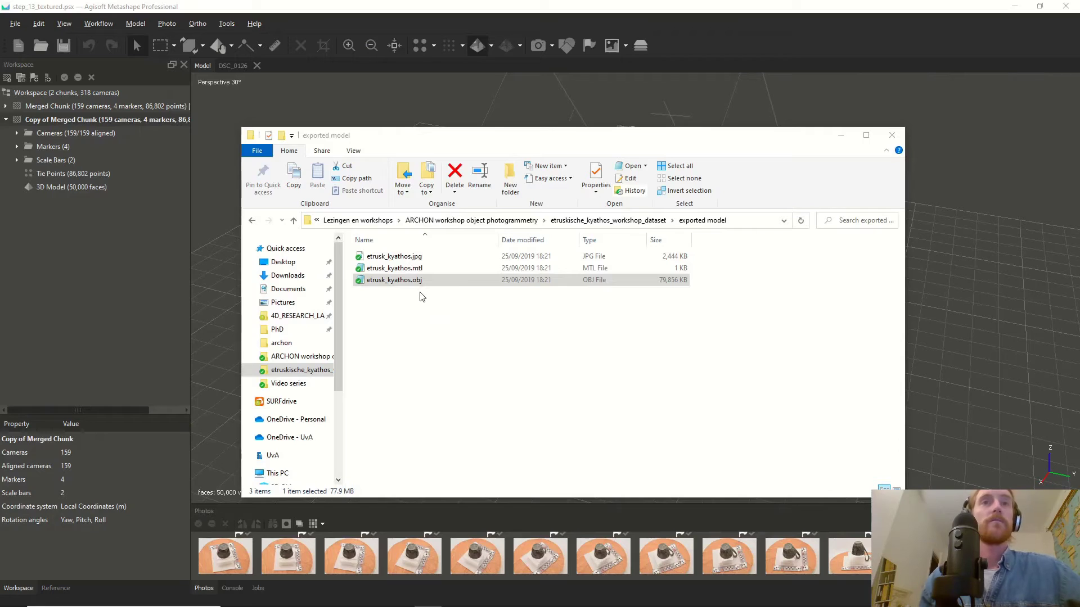
{"action": "left_click", "coordinate": [444, 63]}
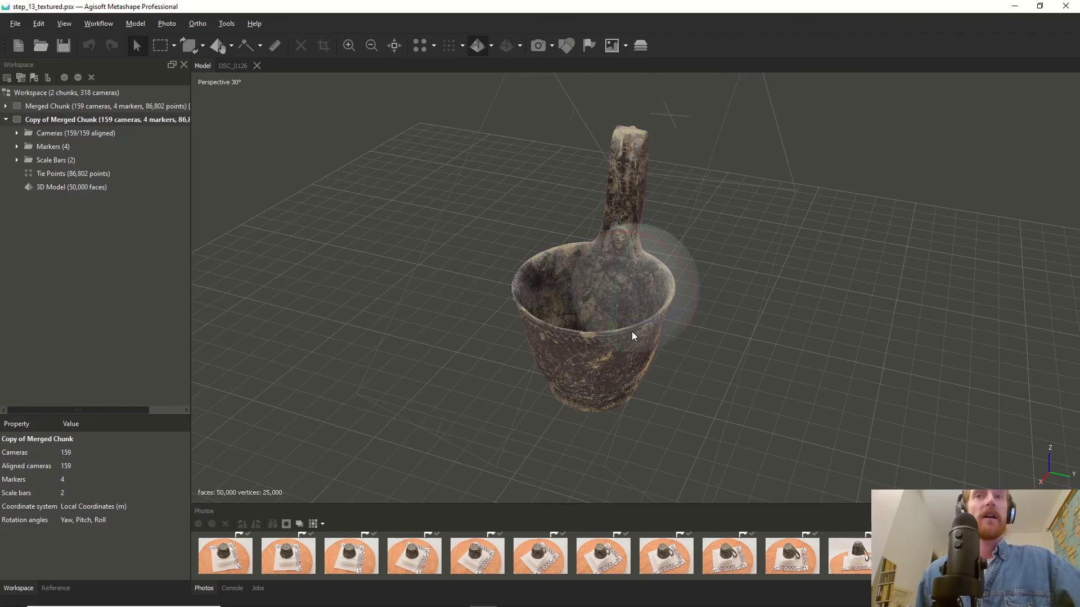
{"action": "scroll", "coordinate": [628, 325], "scroll_direction": "up", "scroll_amount": 3}
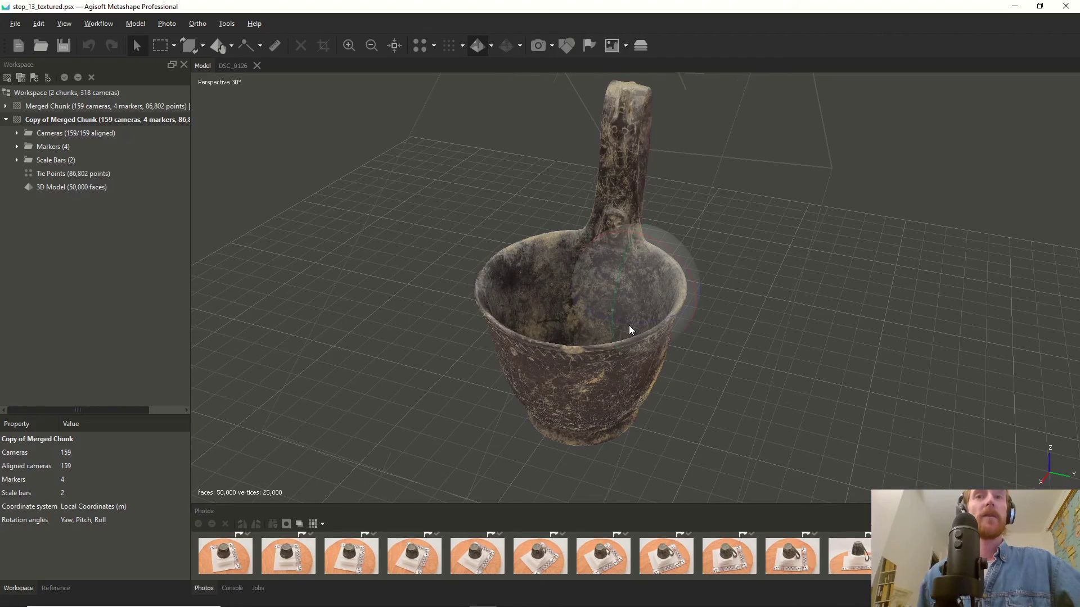